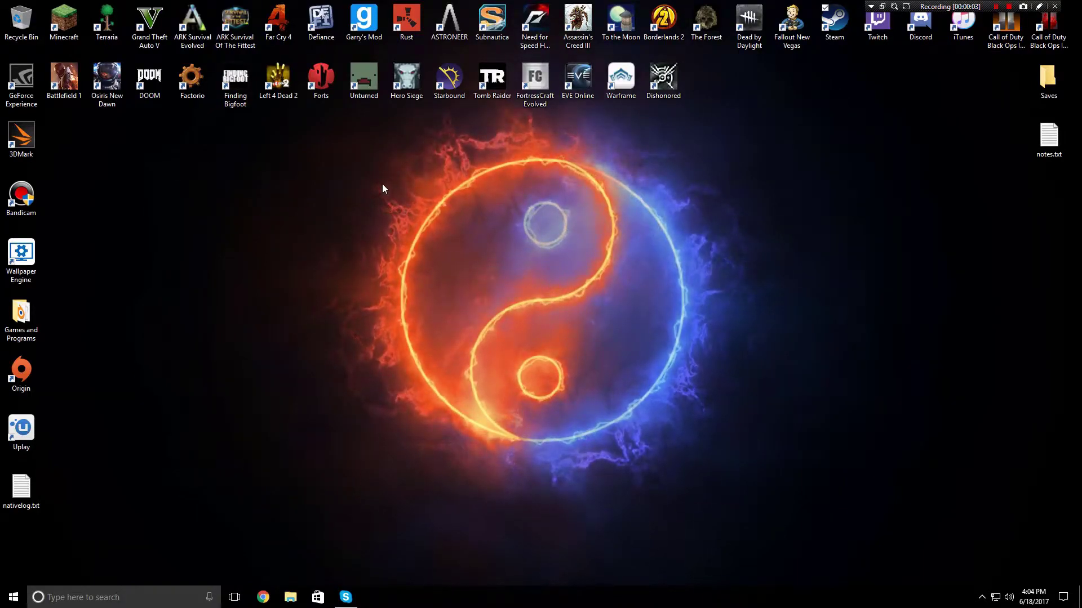
In File Explorer, browse to Storage (E:) > SteamLibrary > steamapps > common
left_click_drag(335, 133, 347, 239)
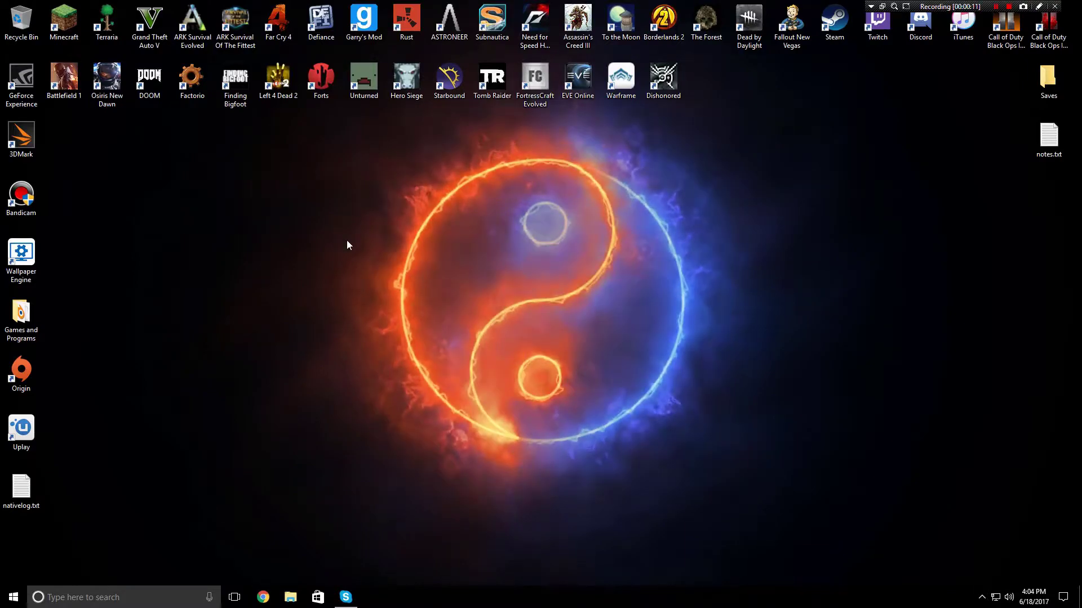
left_click(292, 598)
scroll(45, 287, "down", 3)
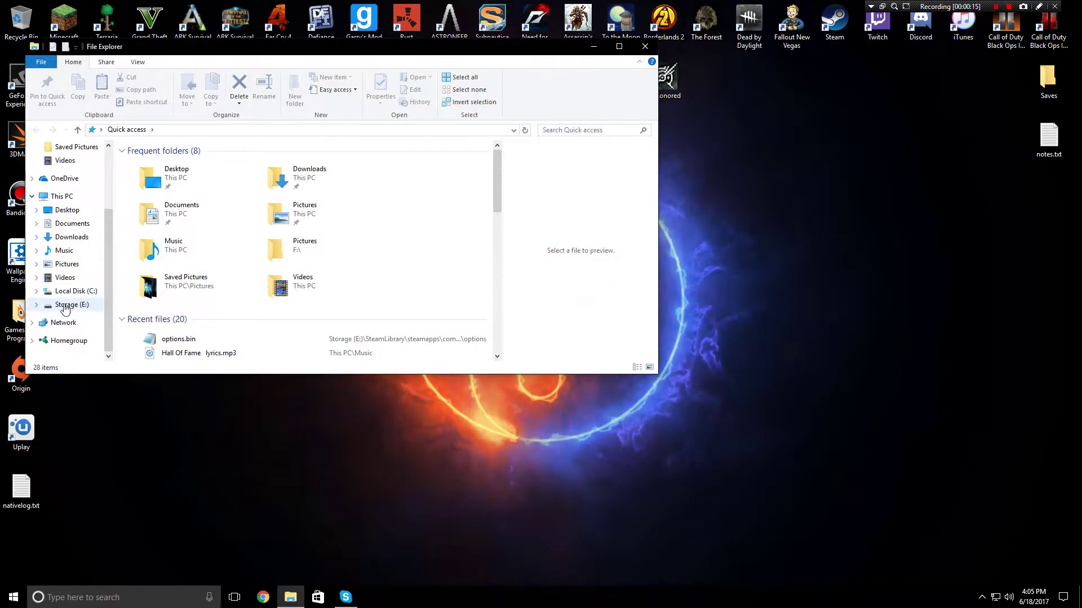
left_click(83, 306)
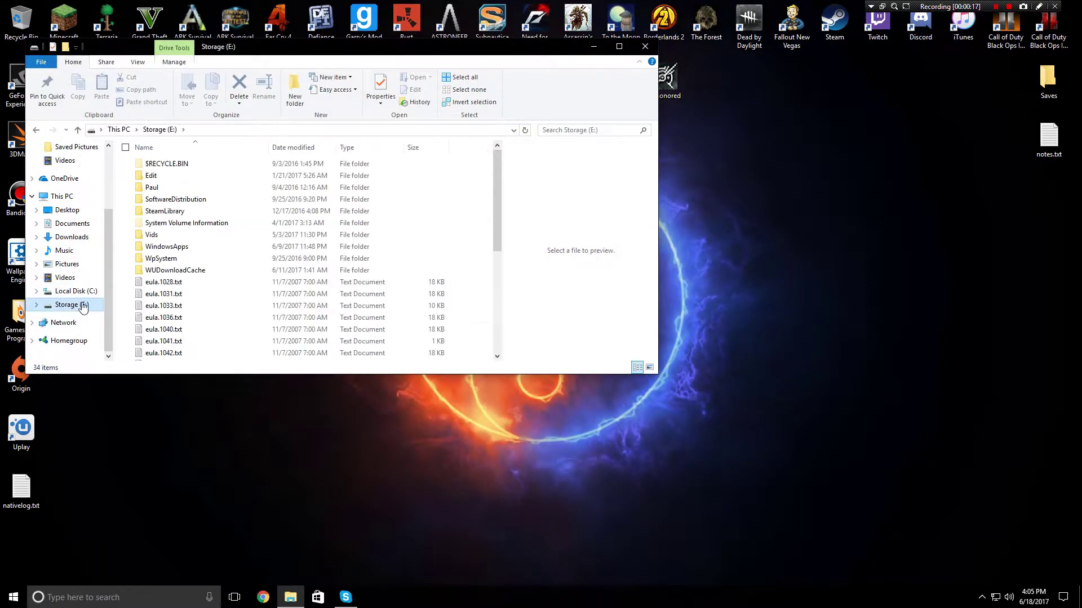
left_click(73, 291)
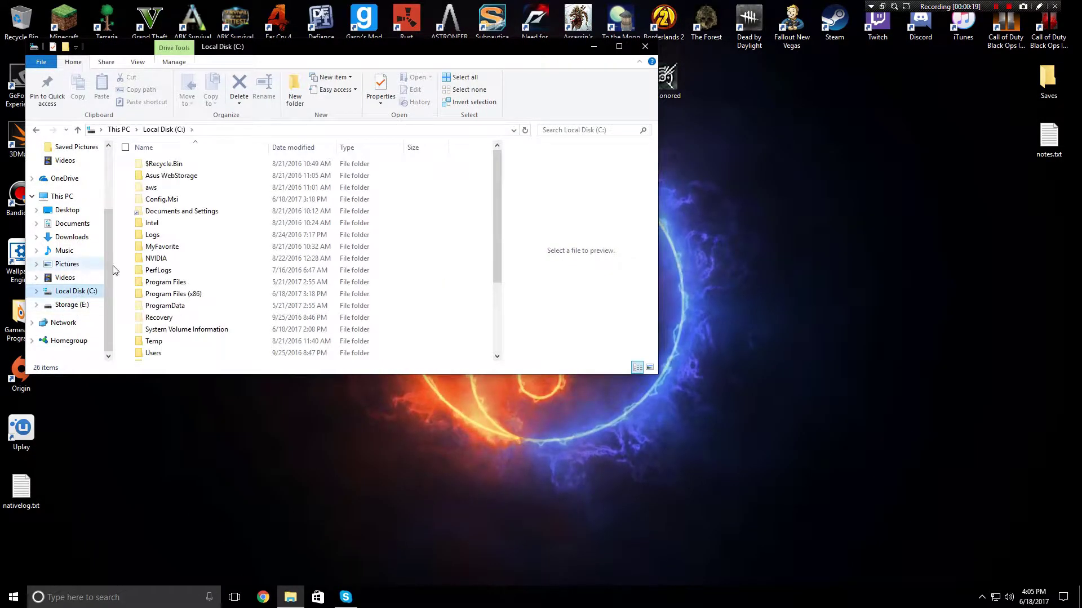
left_click(72, 305)
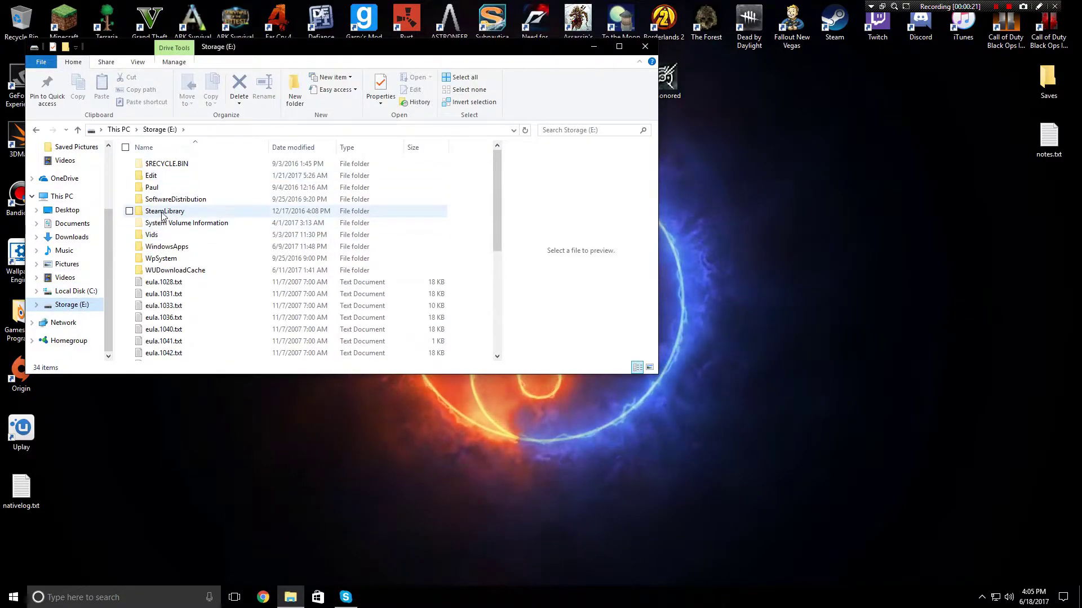
double_click(174, 212)
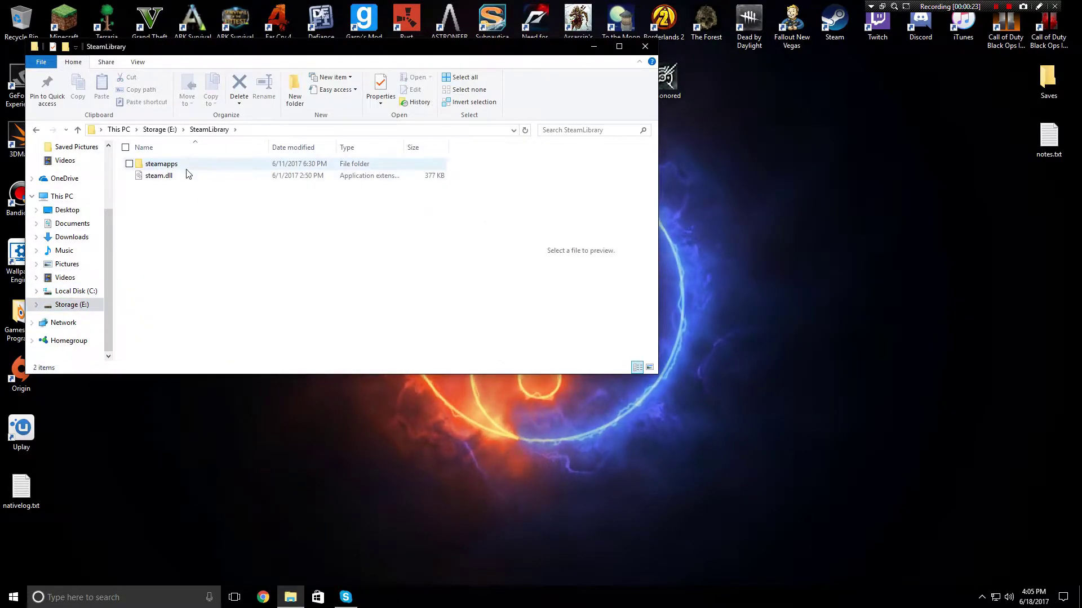
double_click(188, 166)
double_click(163, 175)
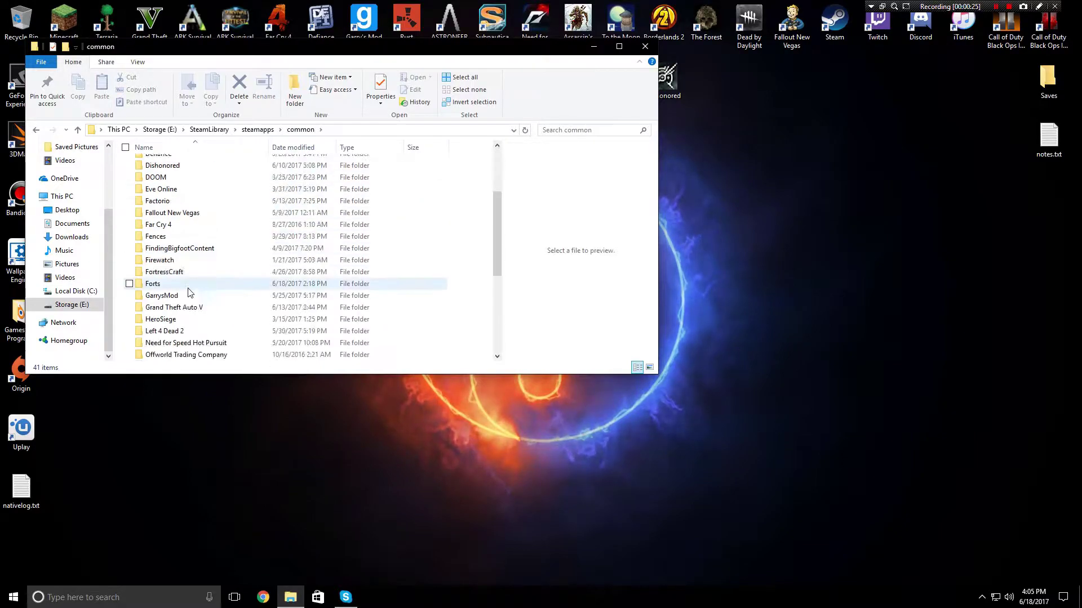
scroll(173, 316, "down", 3)
Open the Terraria folder and launch TerrariaServer.exe
double_click(160, 295)
right_click(164, 298)
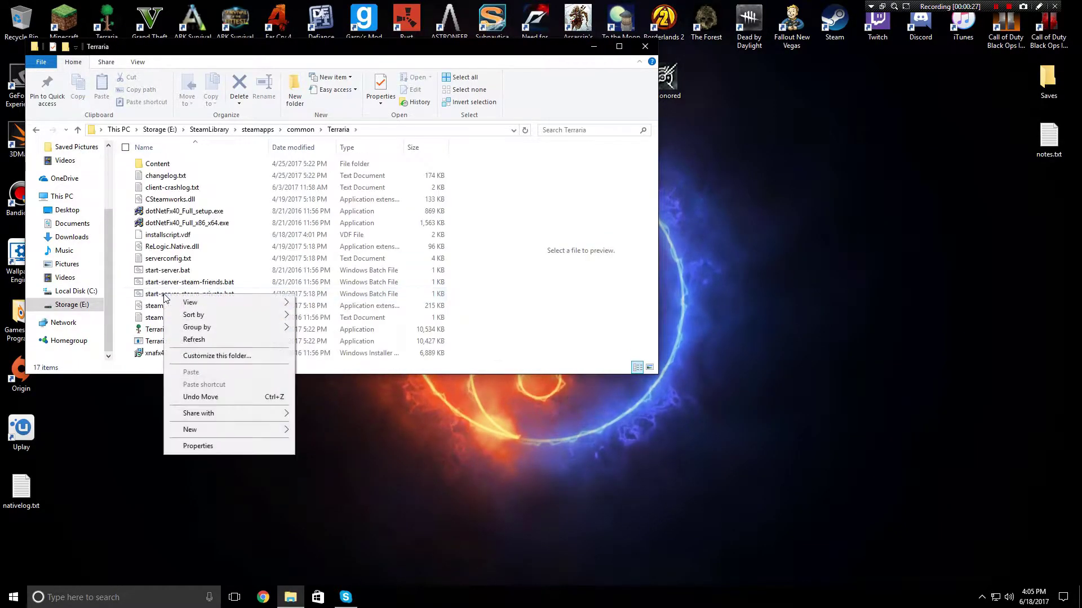
left_click(549, 244)
left_click(248, 330)
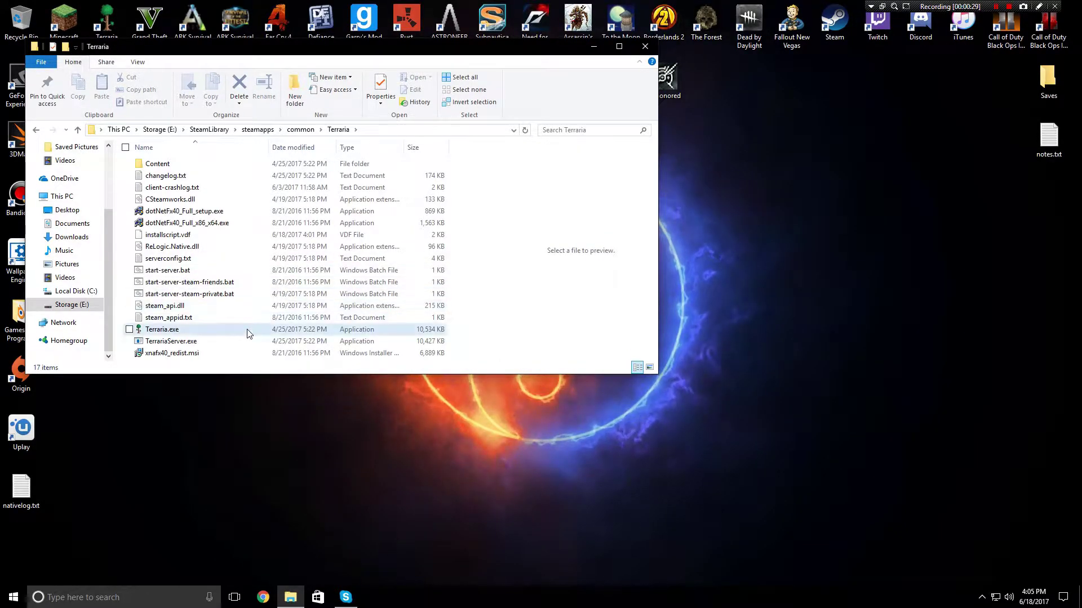
left_click(218, 342)
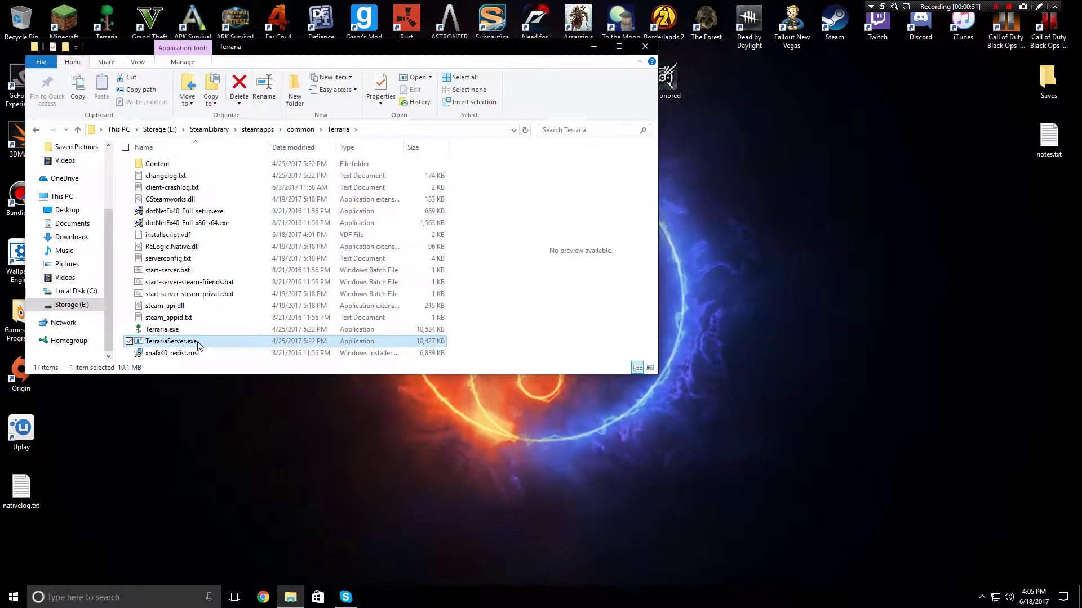
double_click(198, 342)
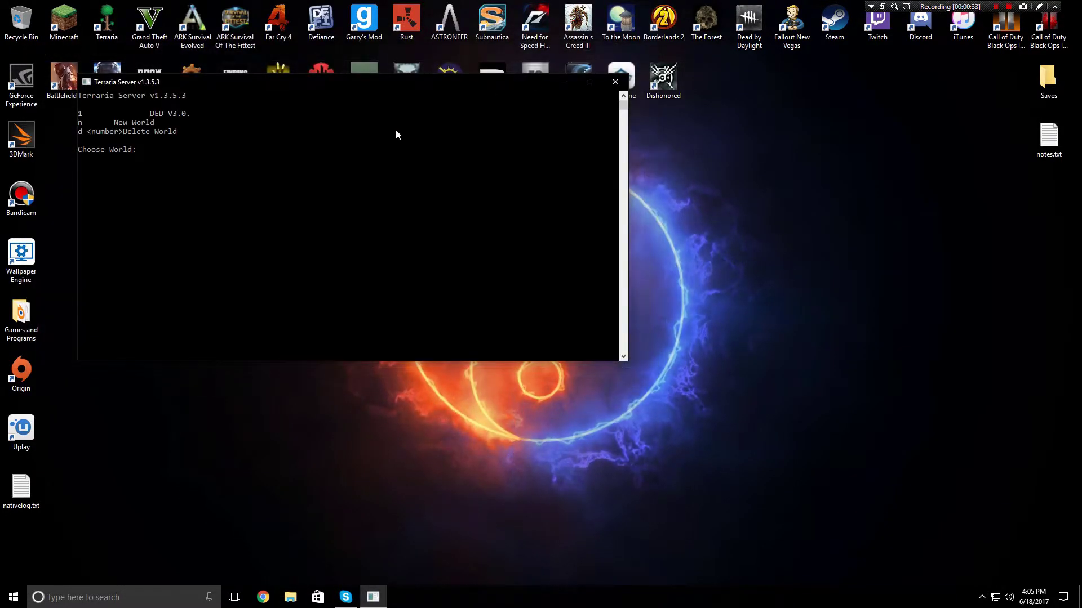
Close the server console, launch Steam, and open Terraria's Properties from the Library
left_click(614, 82)
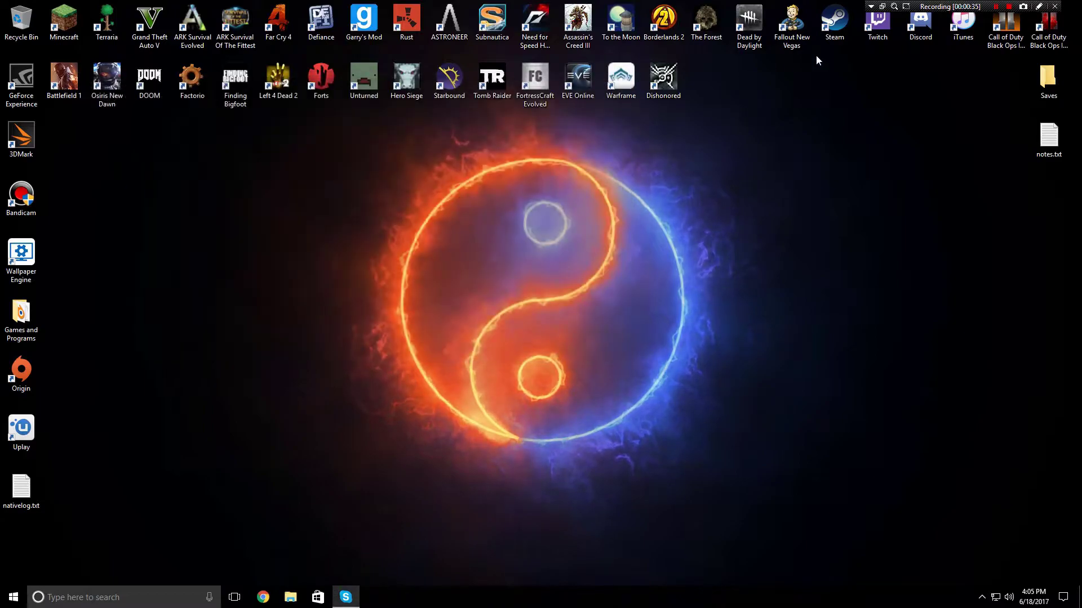
double_click(839, 29)
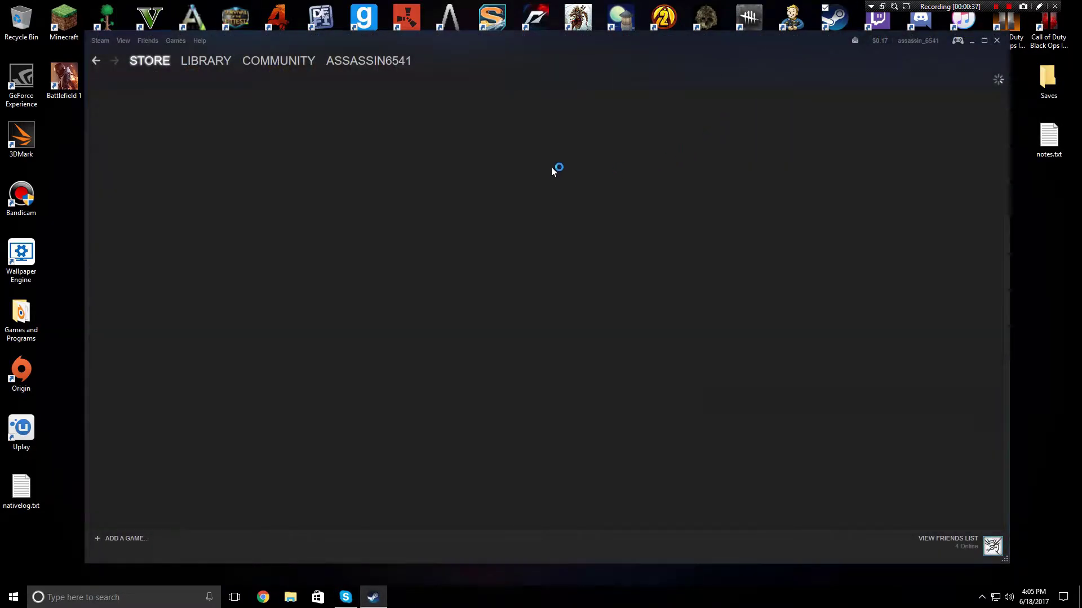
left_click(224, 65)
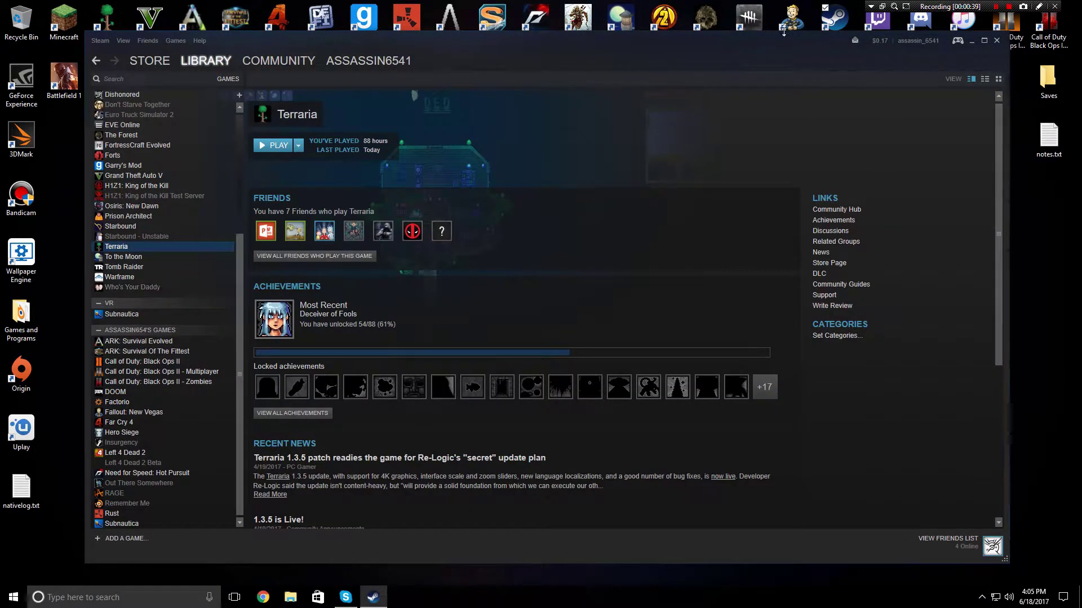
right_click(137, 247)
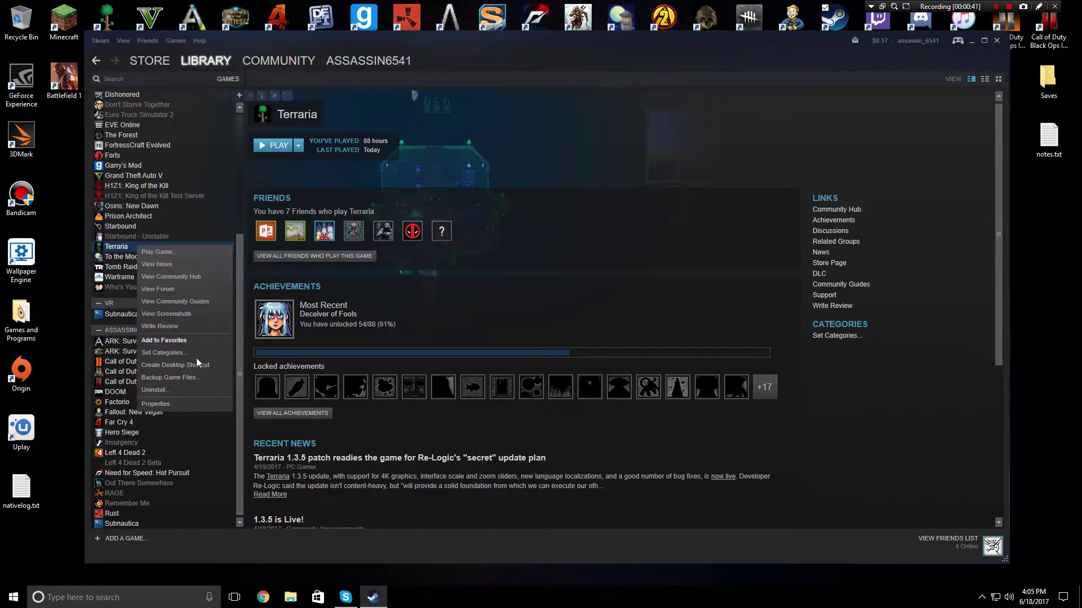
left_click(198, 406)
Browse Terraria's local files, then close the Properties window and Steam
left_click(490, 150)
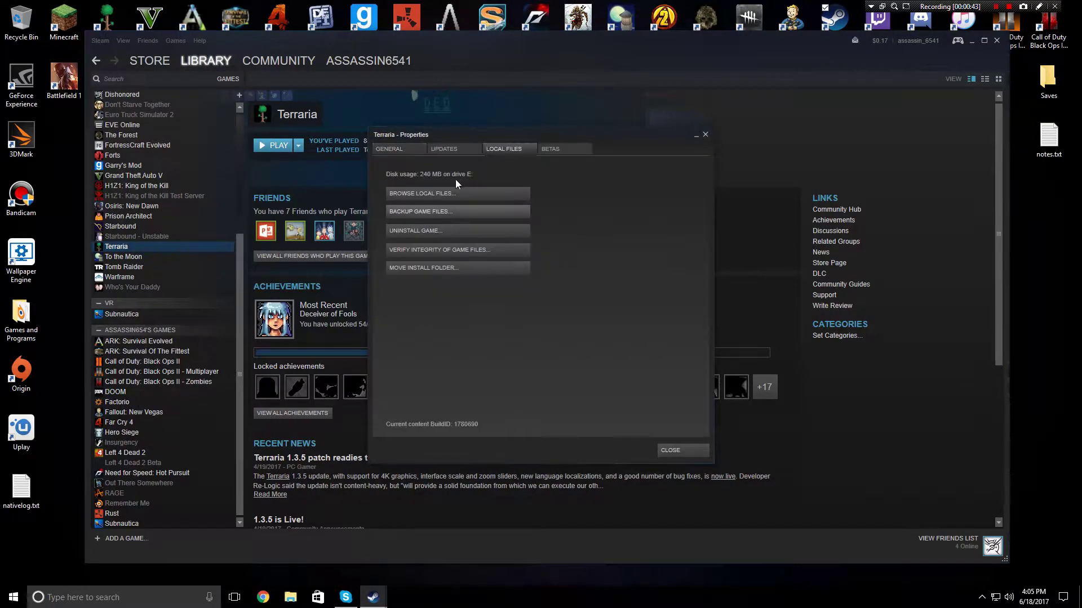
left_click(450, 193)
left_click(713, 136)
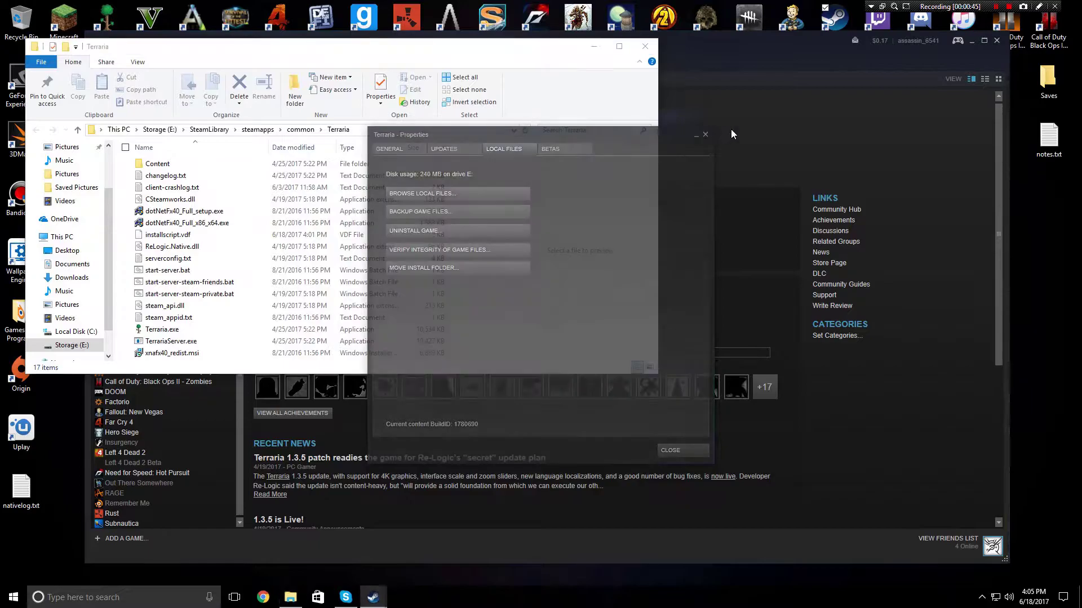
left_click(731, 130)
left_click(996, 41)
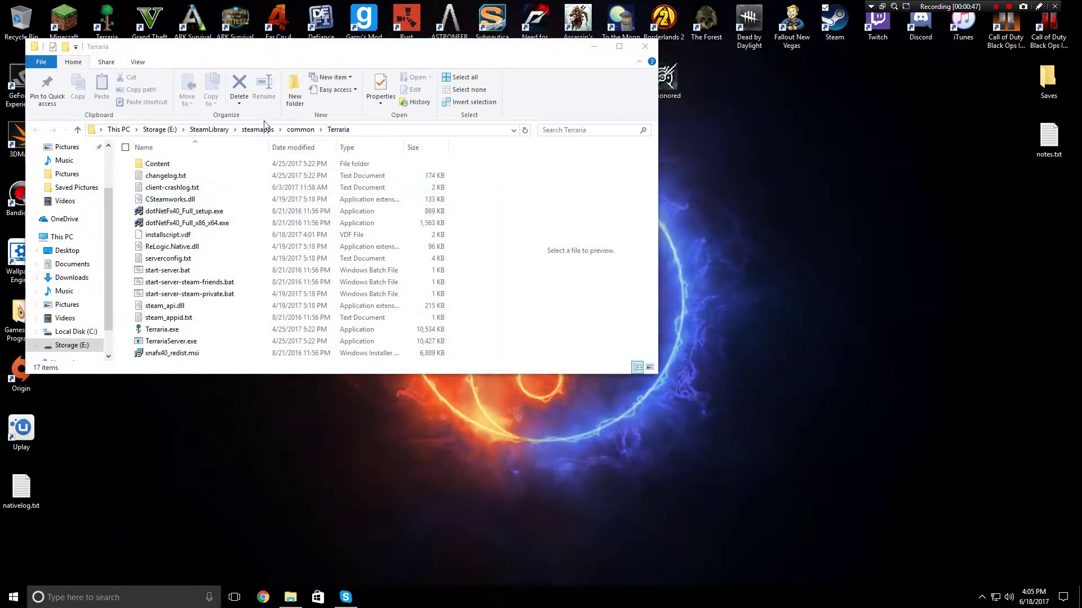
Relaunch TerrariaServer.exe and close the File Explorer window
double_click(182, 345)
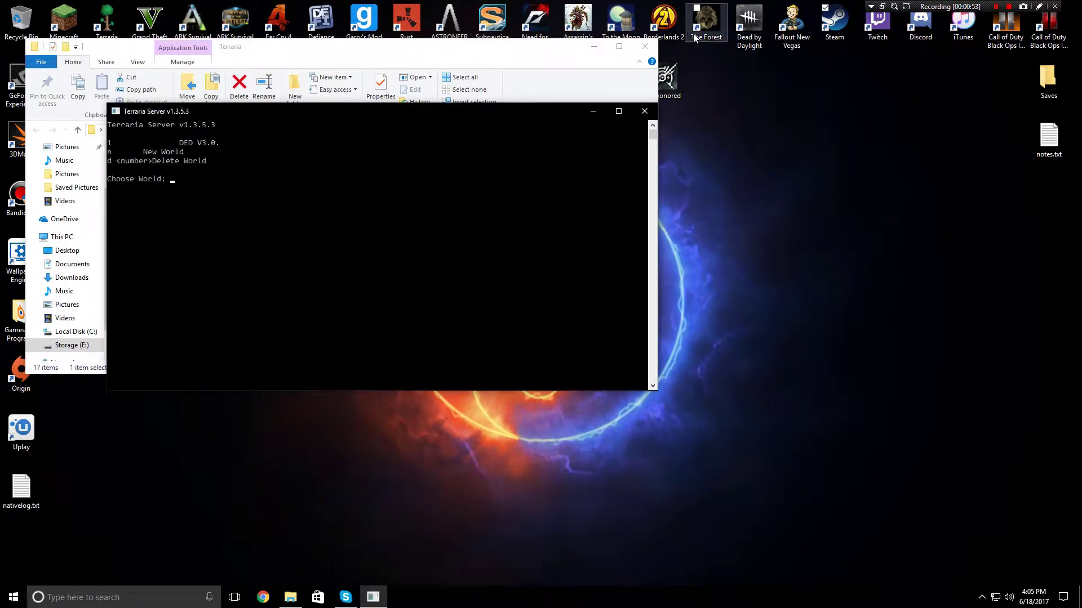
left_click(649, 50)
left_click(646, 47)
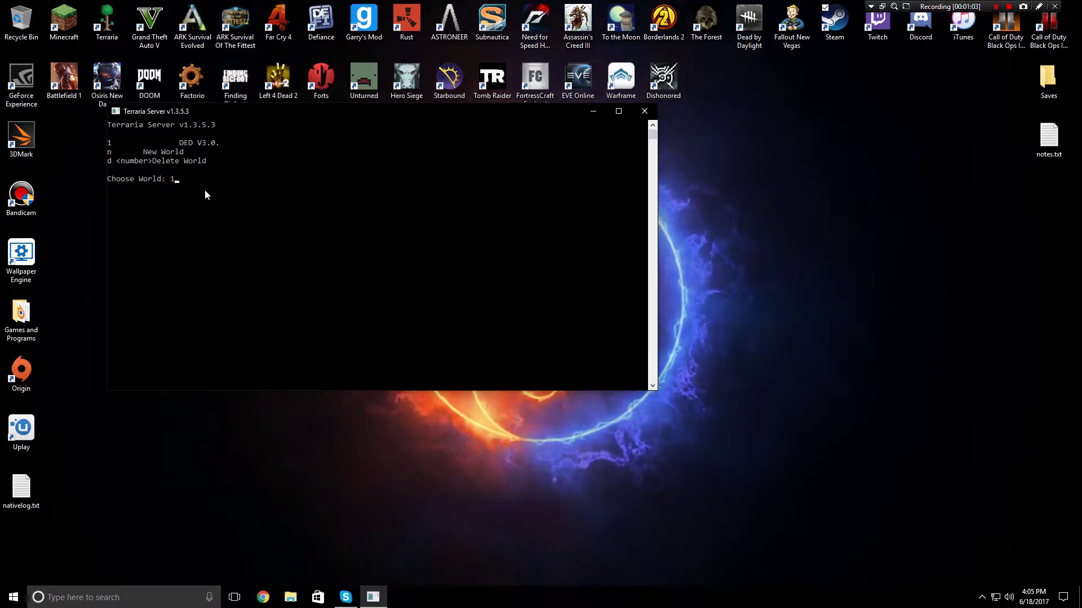
Choose world 1 and keep the default 8 max players
key("Return")
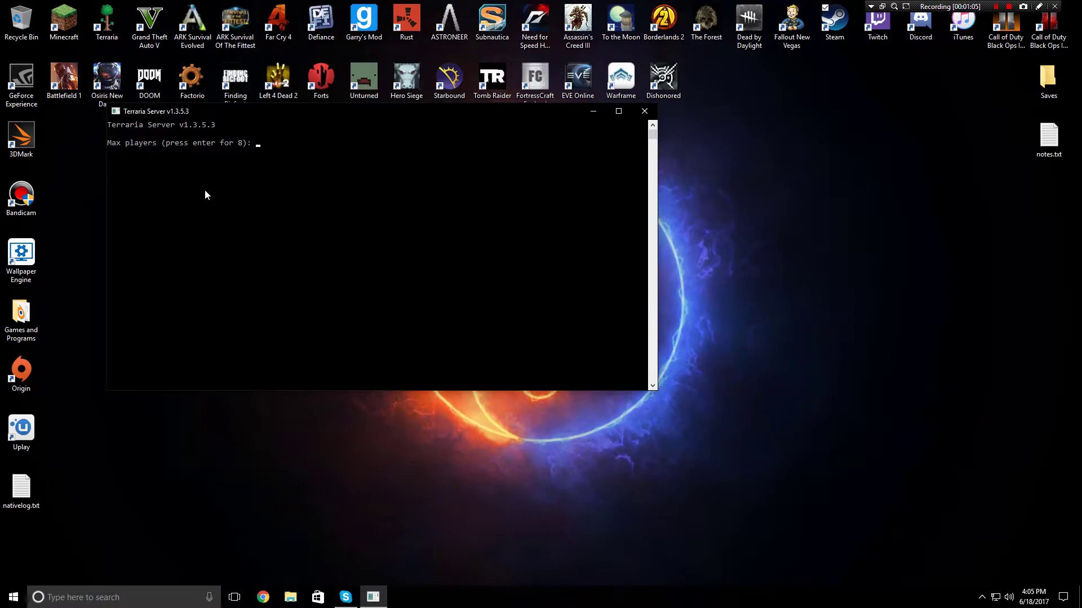
type("100")
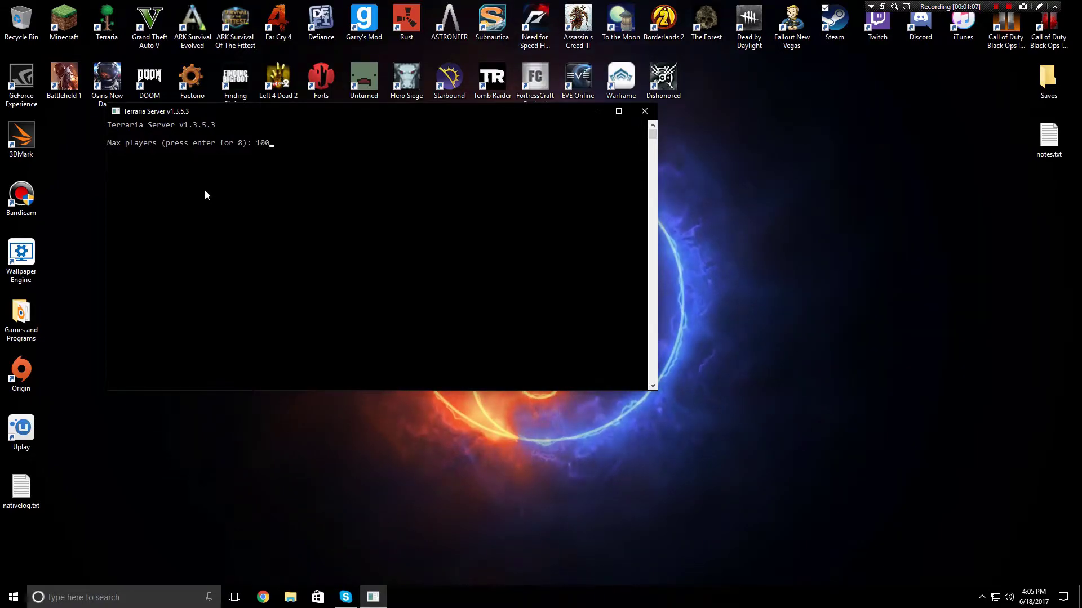
type("0")
key("BackSpace")
key("BackSpace")
key("BackSpace")
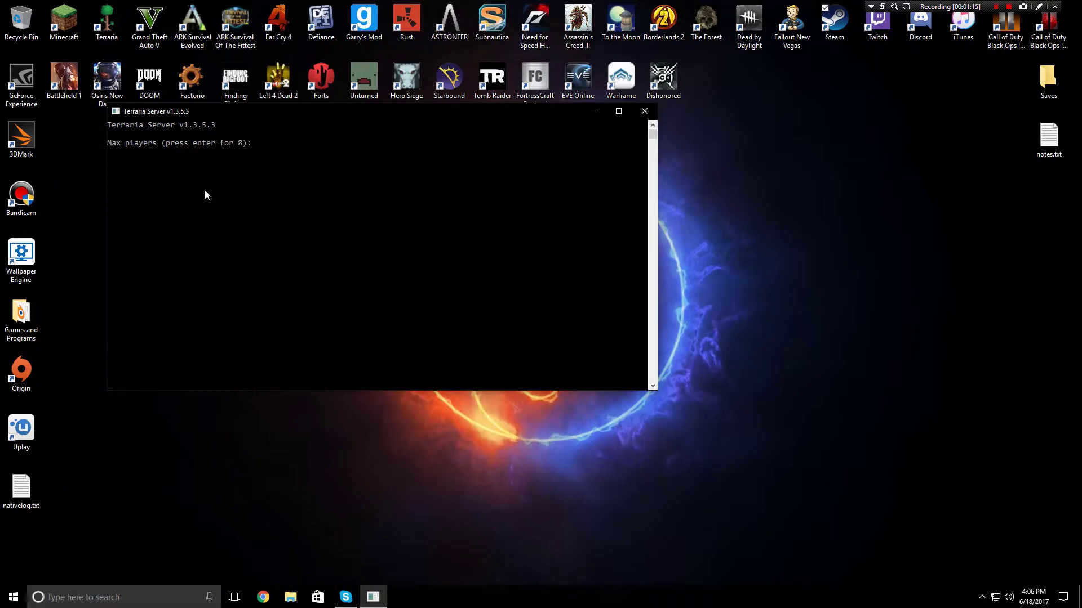
key("Return")
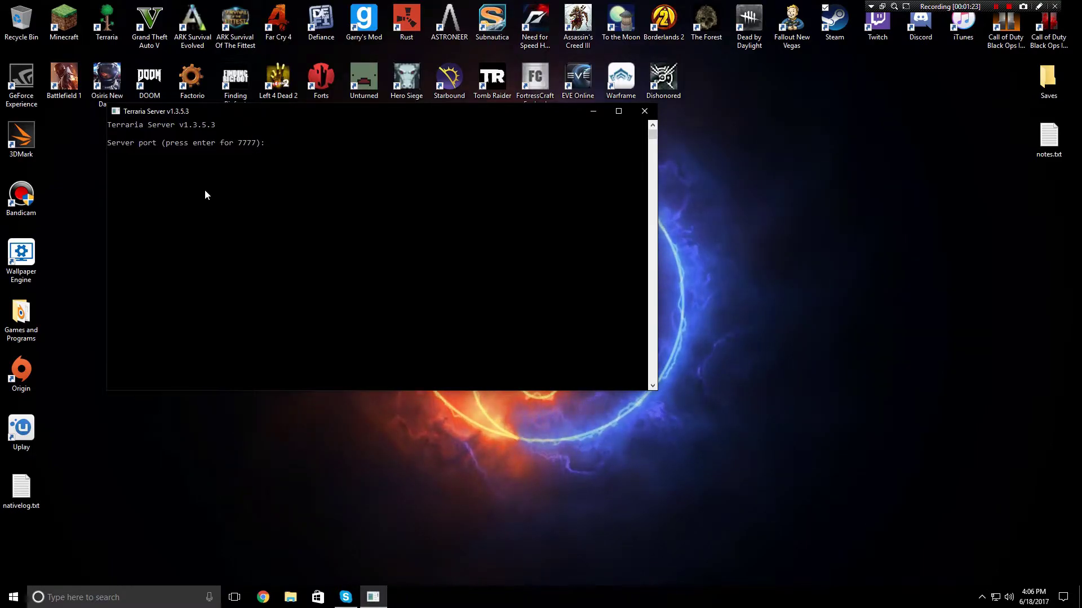
Keep the default port 7777 and answer y to enable automatic port forwarding
type("777")
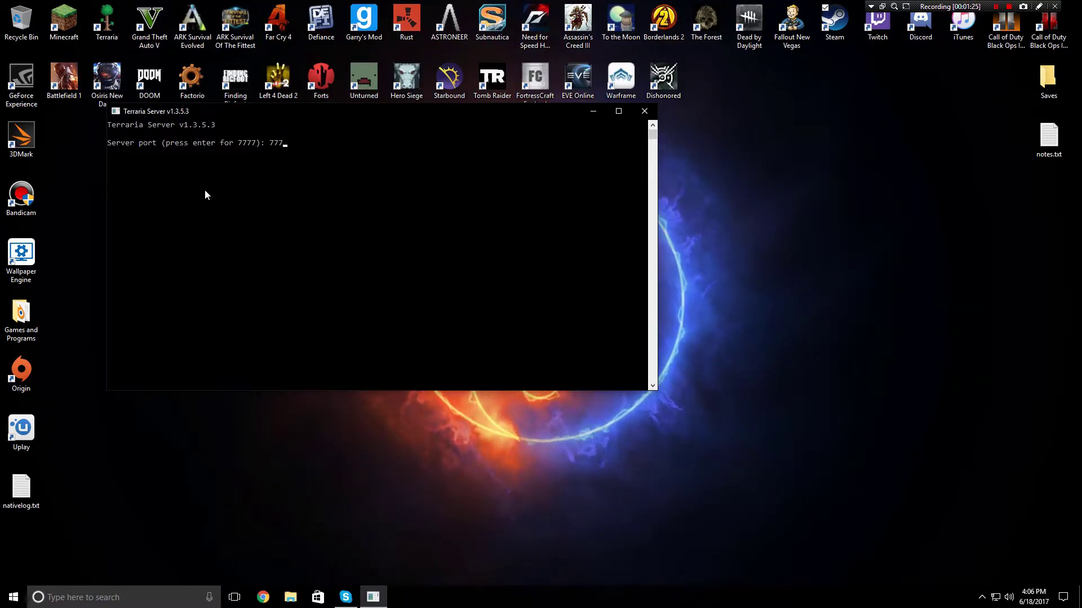
type("8")
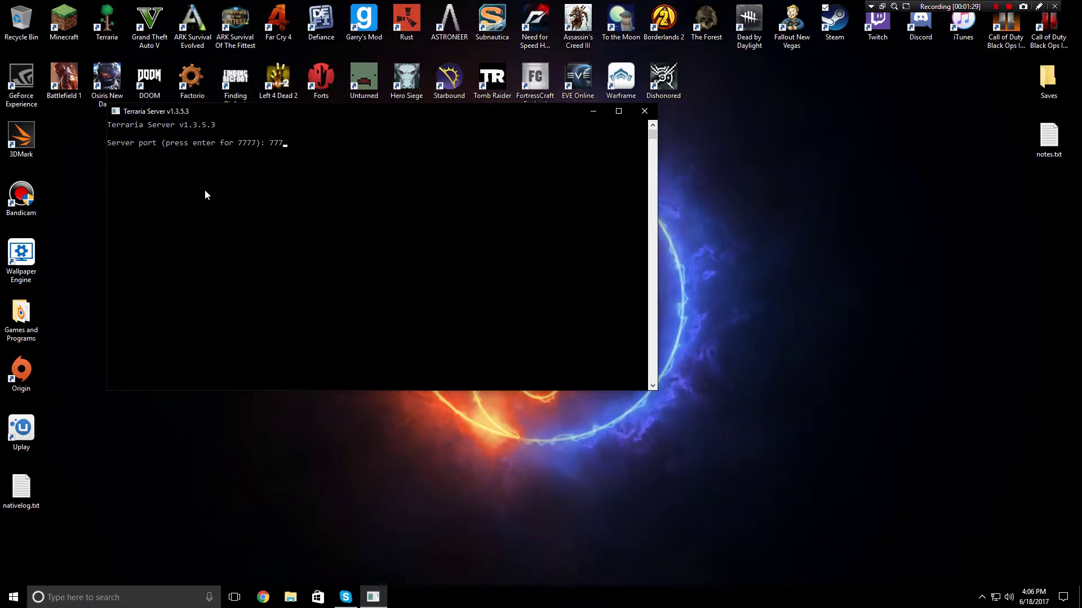
key("BackSpace")
key("BackSpace")
key("BackSpace")
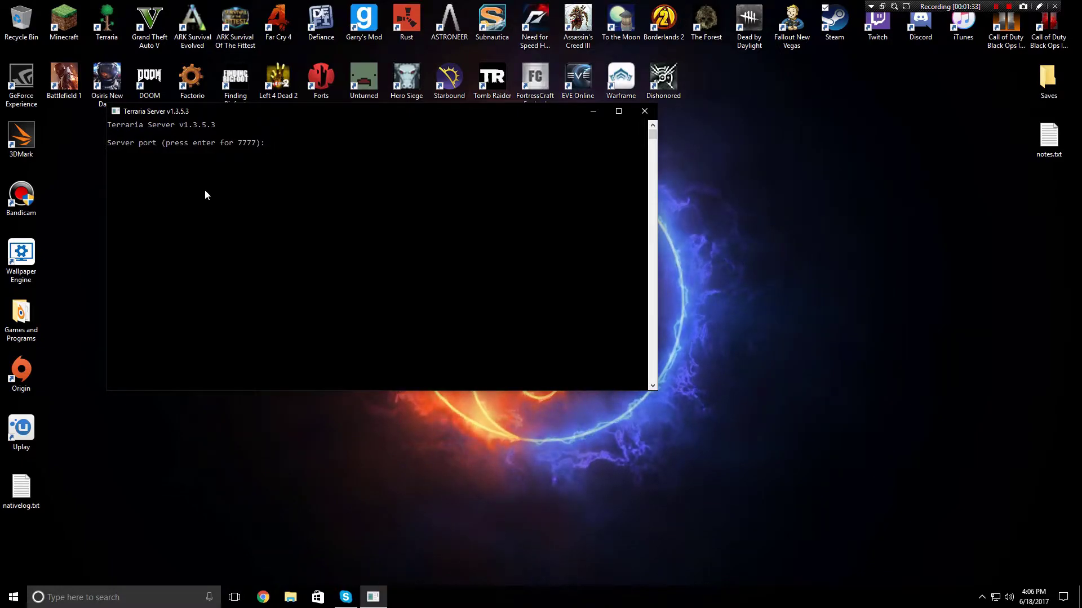
key("Return")
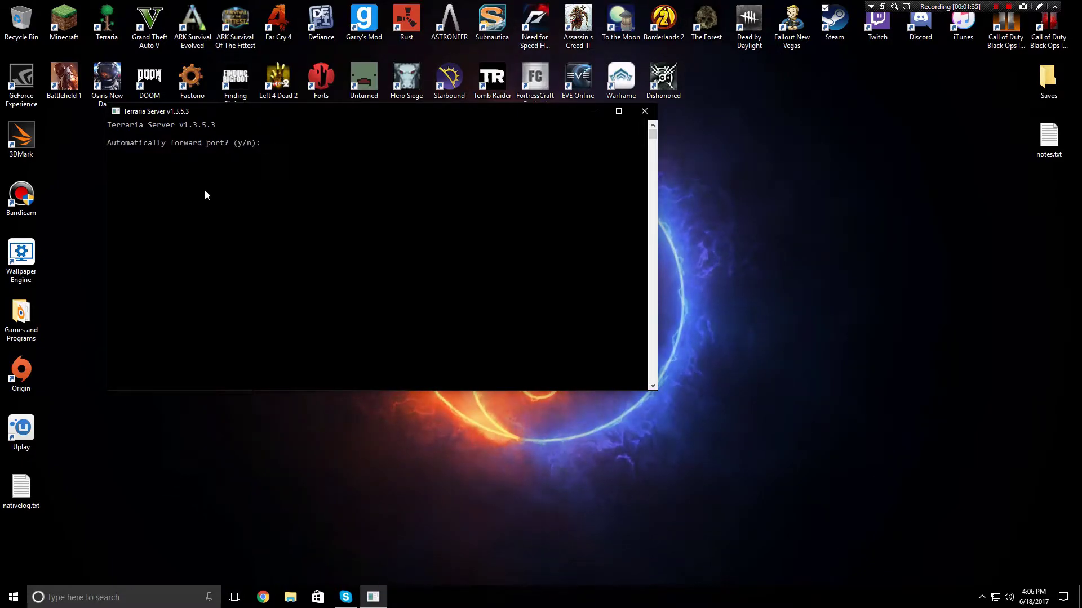
type("y")
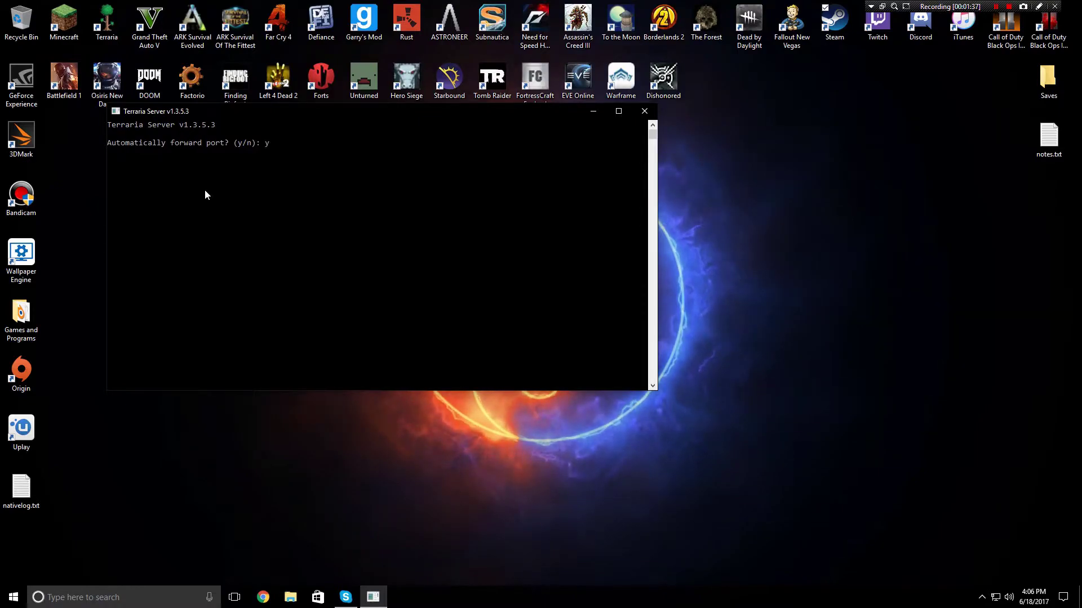
key("Return")
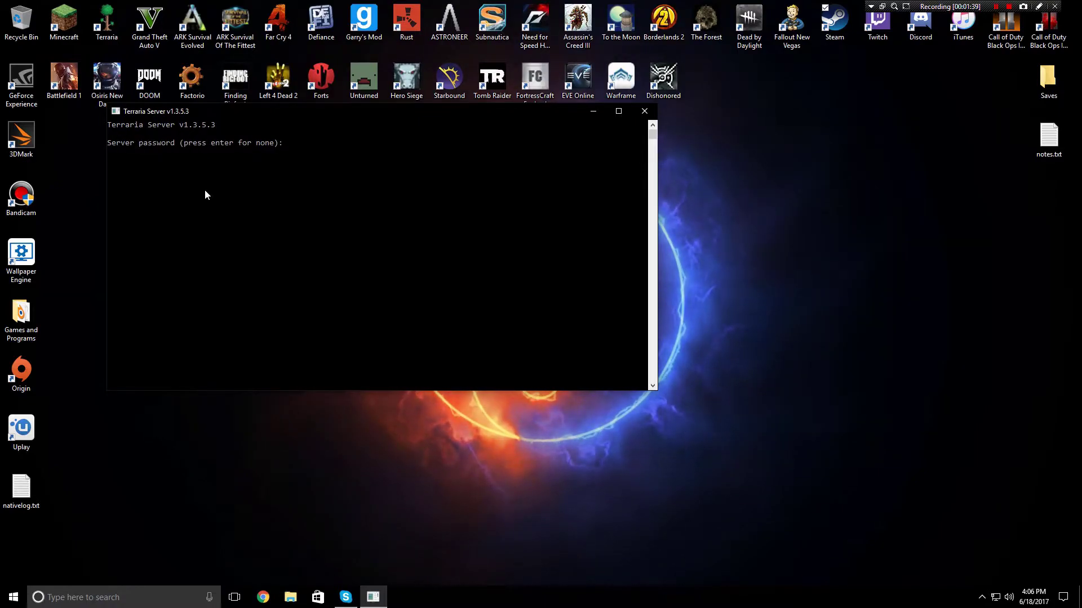
Set a server password, list the server commands with help, and minimize the console
type("1234")
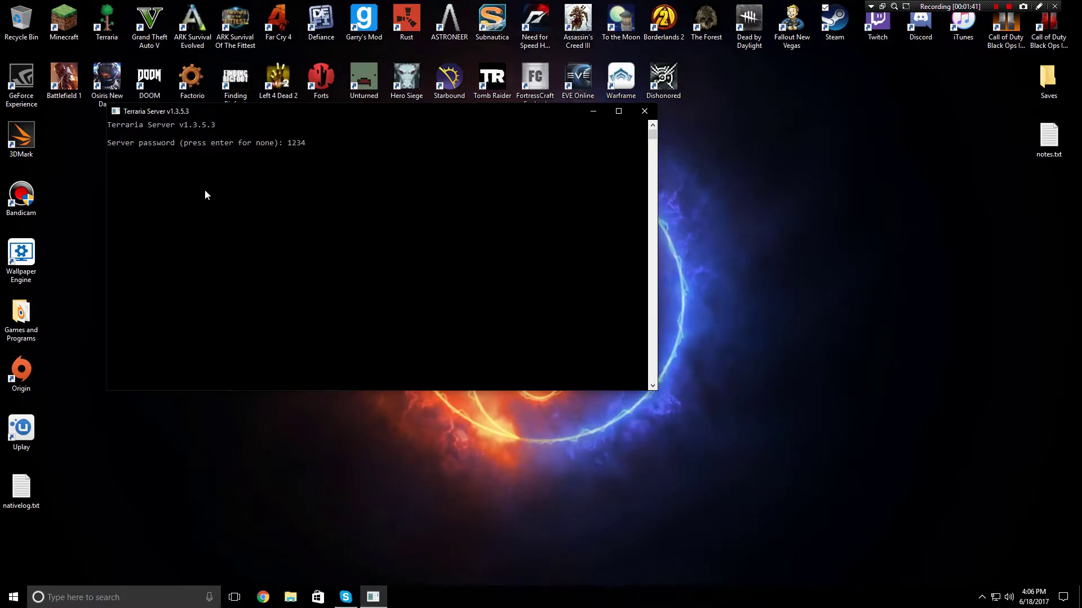
key("Return")
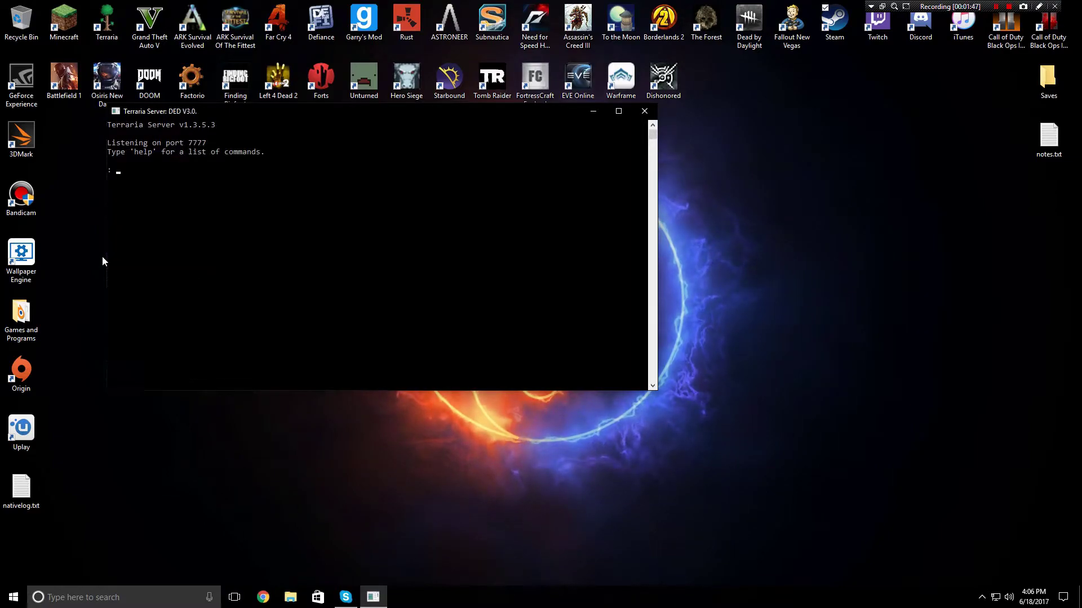
type("help")
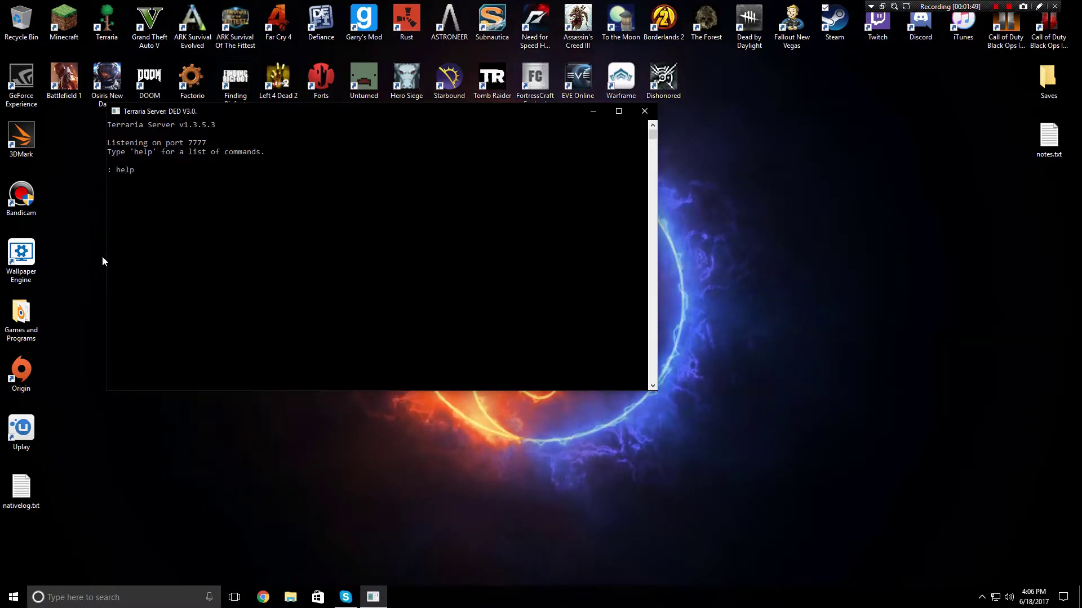
key("Return")
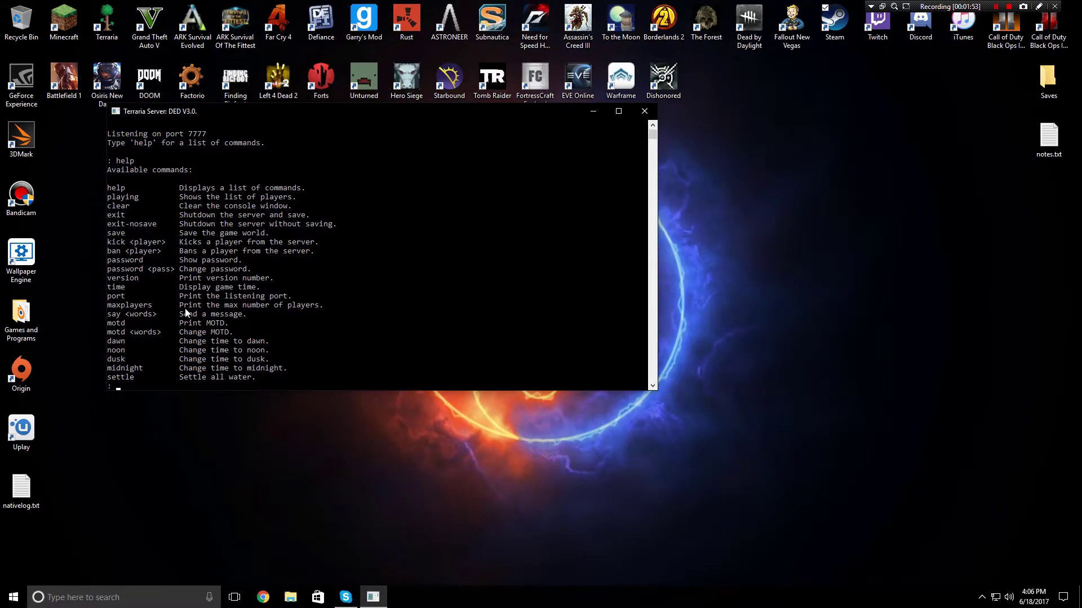
left_click(592, 111)
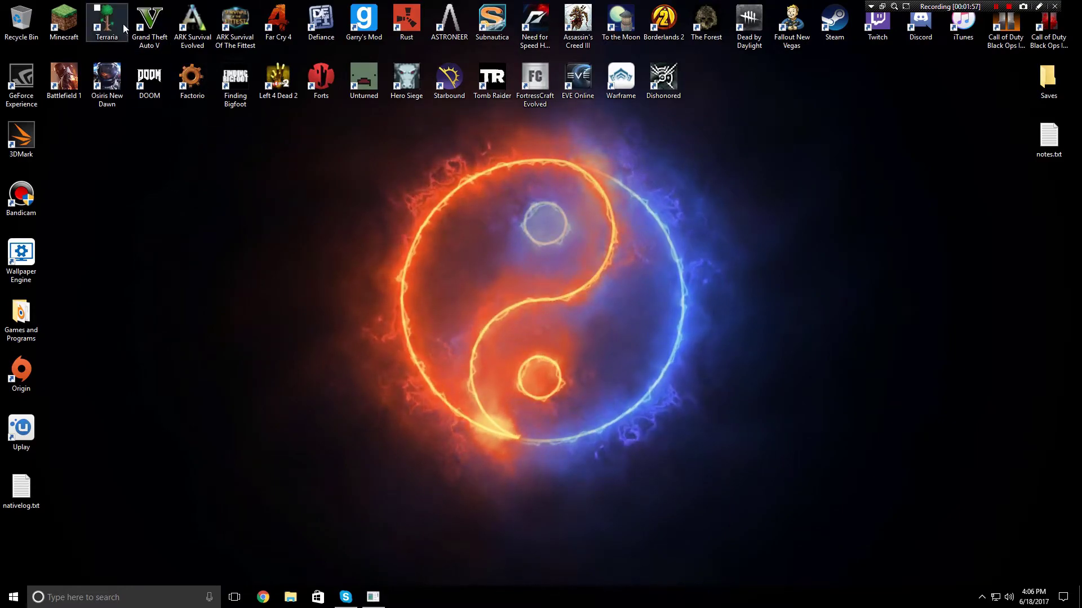
Launch Terraria, choose Multiplayer > Join via IP, and pick a character
double_click(123, 24)
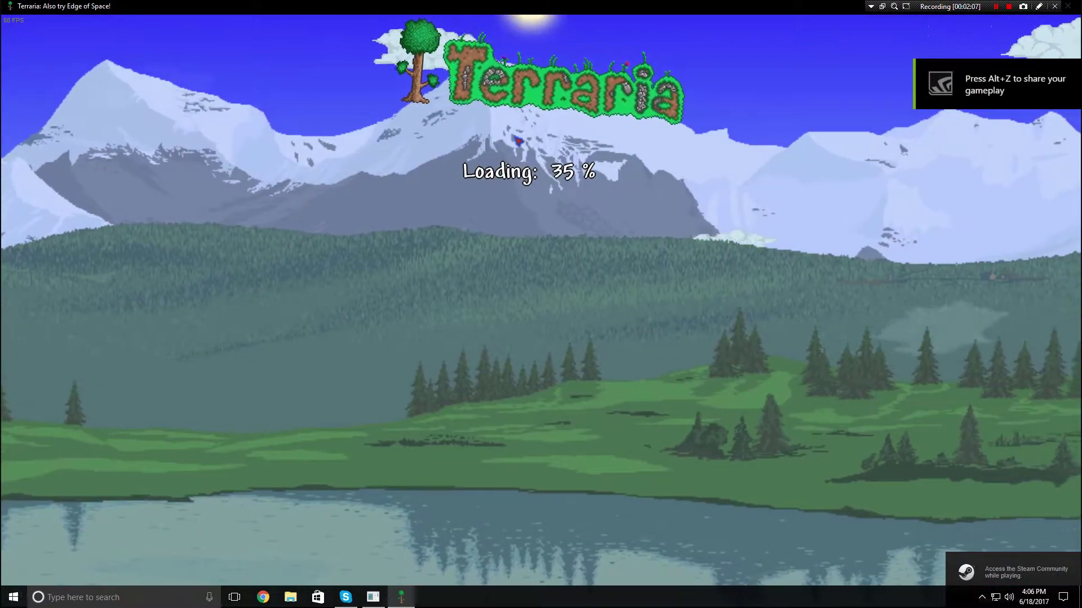
left_click(577, 208)
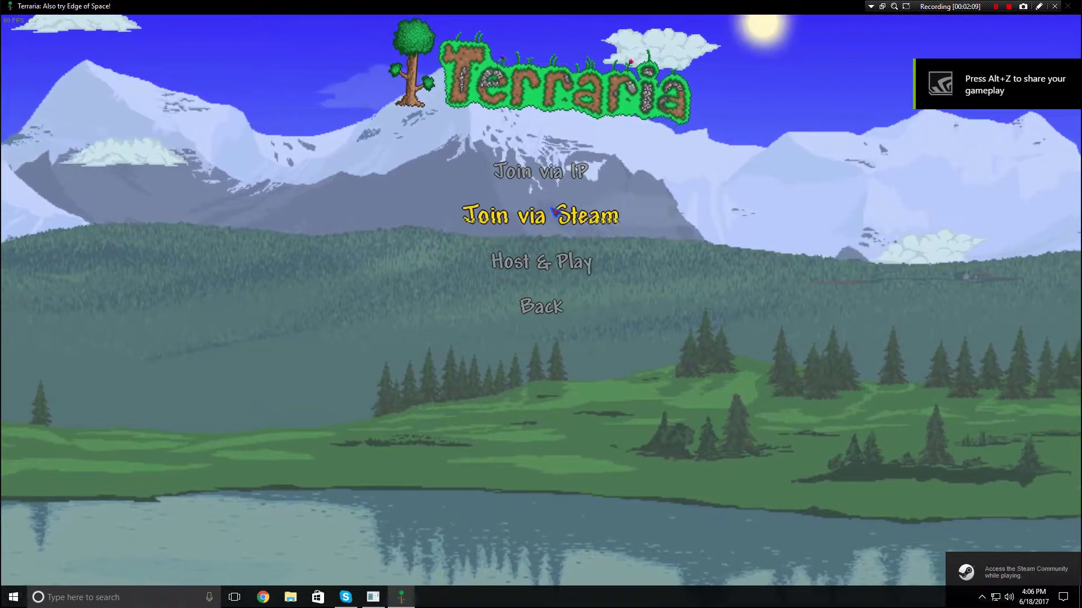
left_click(541, 175)
left_click(590, 158)
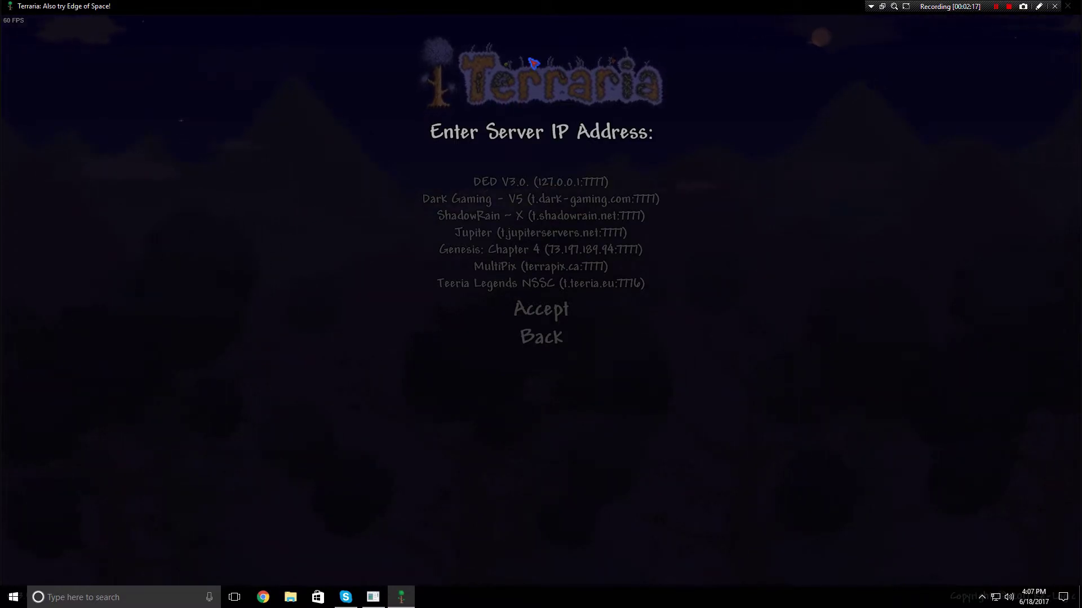
Connect to 127.0.0.1 on port 7777 and enter the server password
type("127")
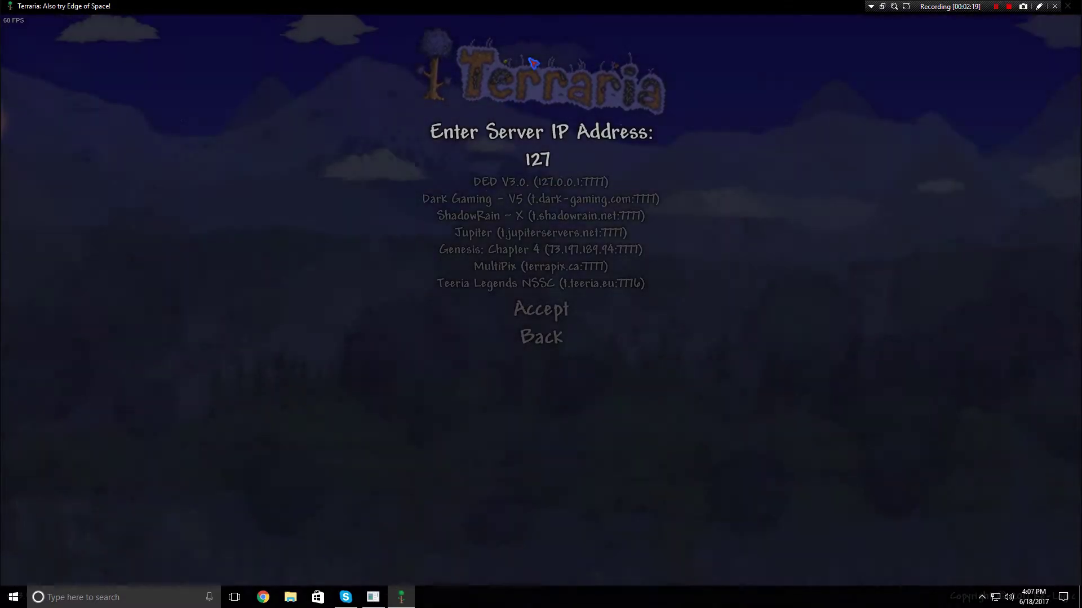
type(".0.0.1")
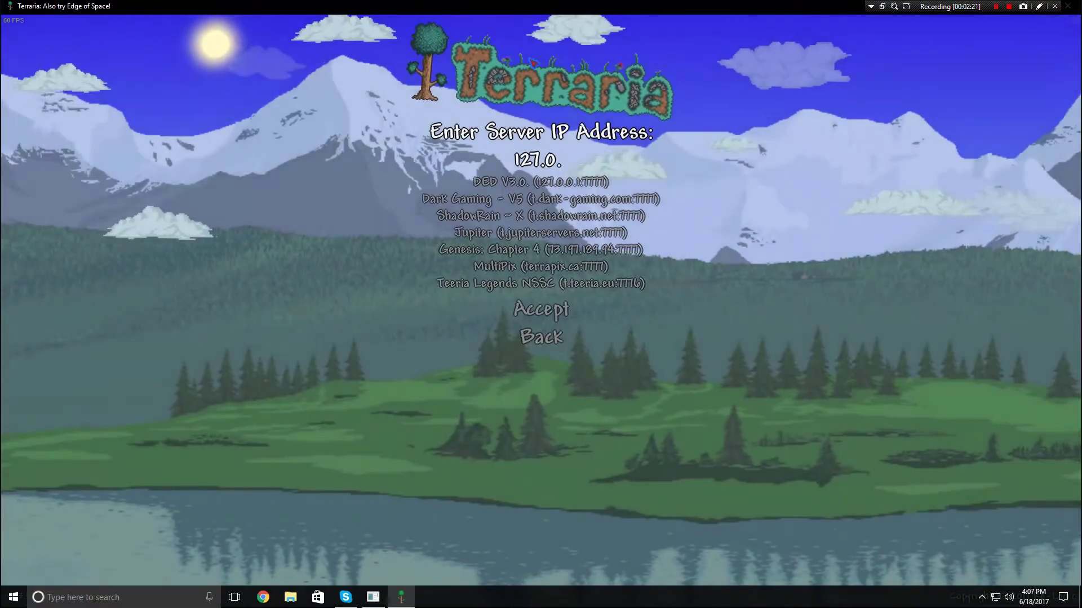
key("Return")
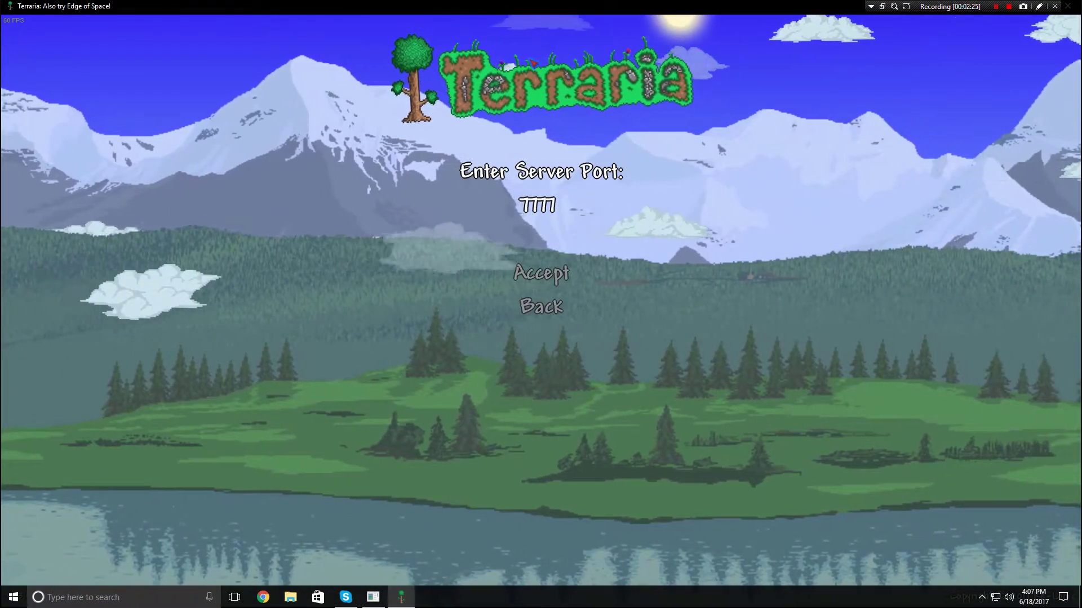
key("Return")
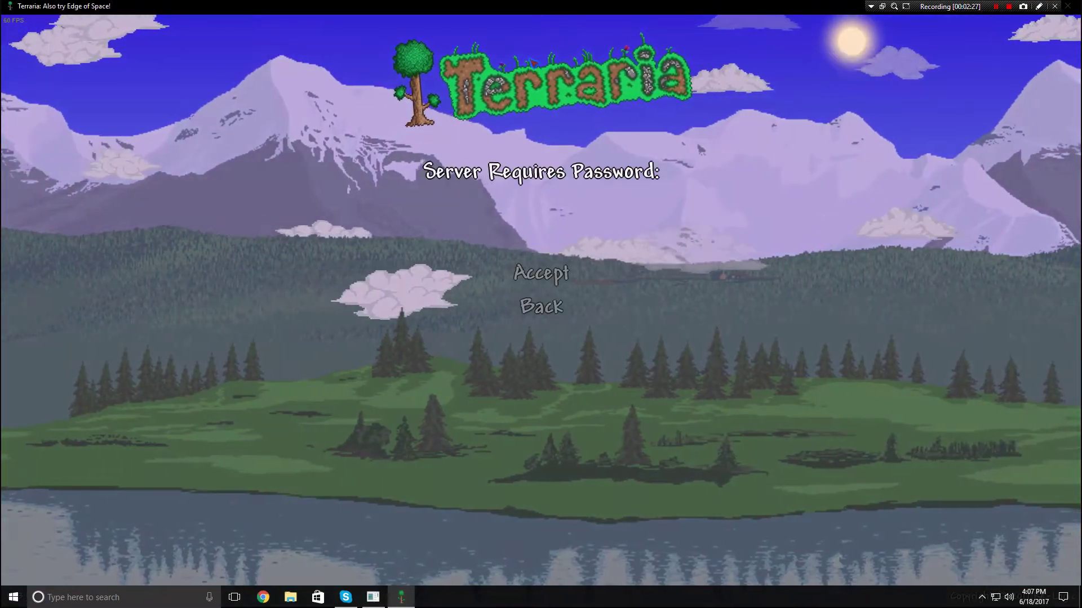
type("1234")
key("Return")
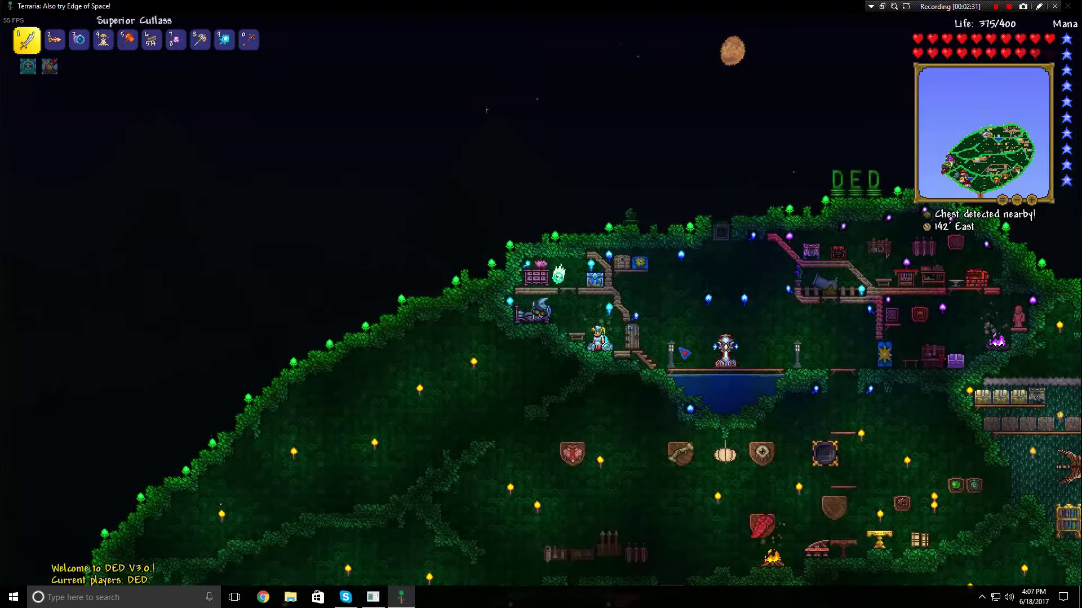
Move and fly the character around the base in the DED world
key("d")
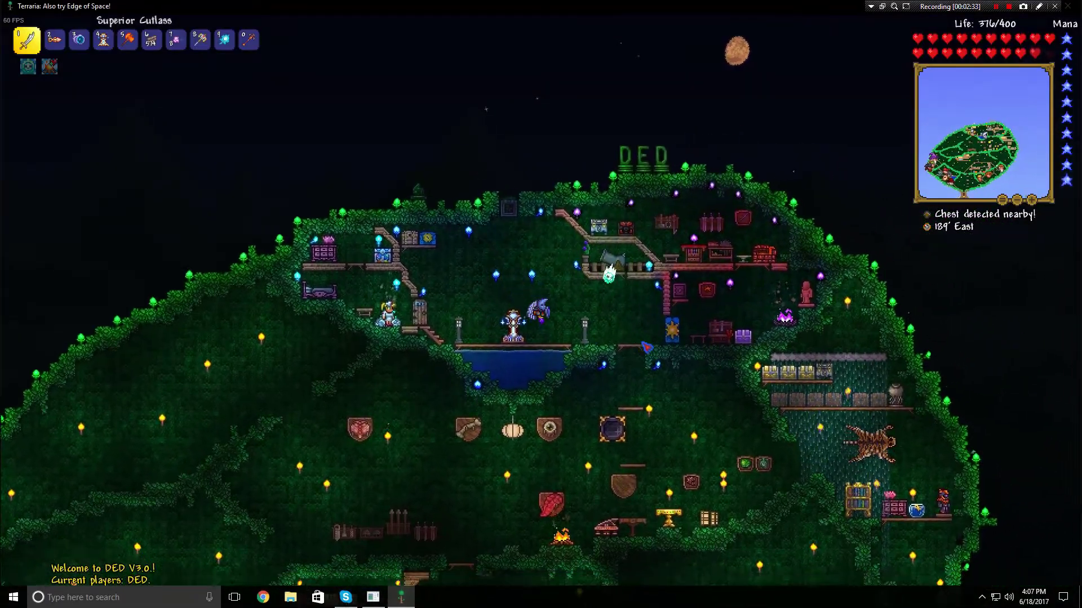
key("a")
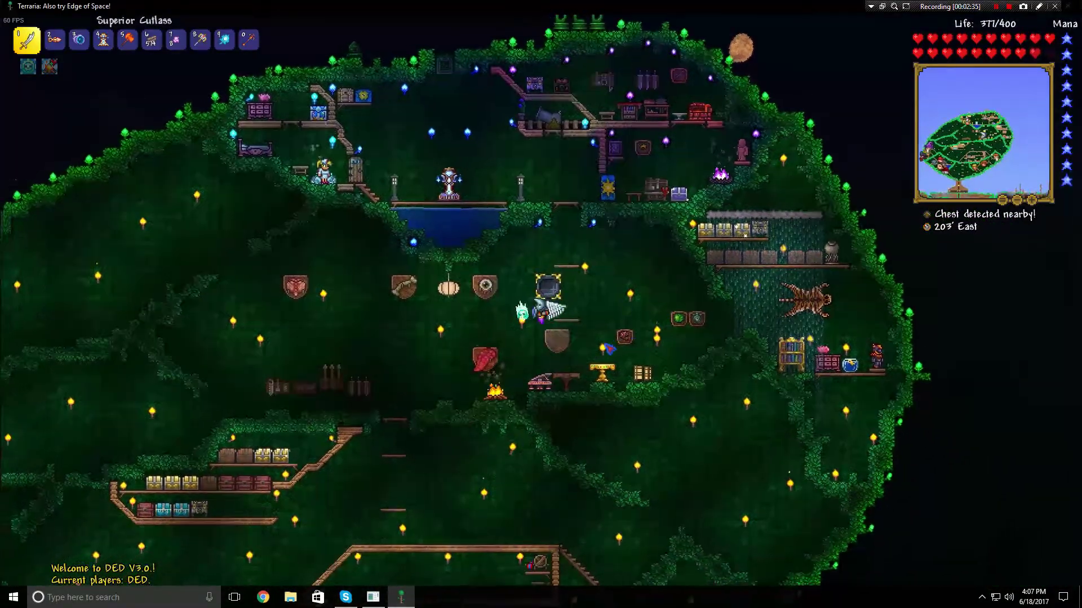
key("a")
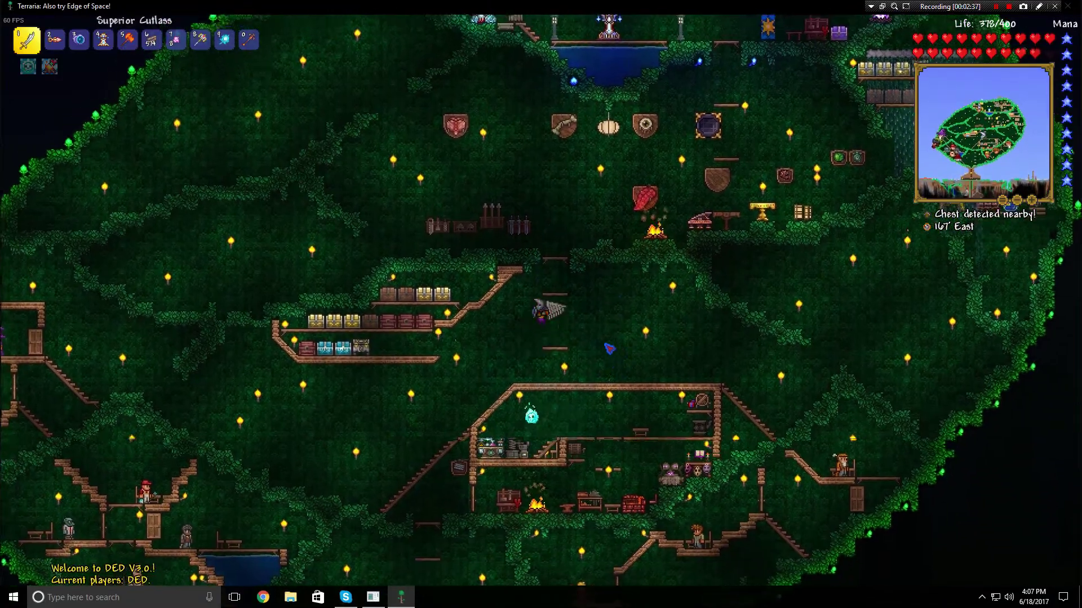
key("space")
key("d")
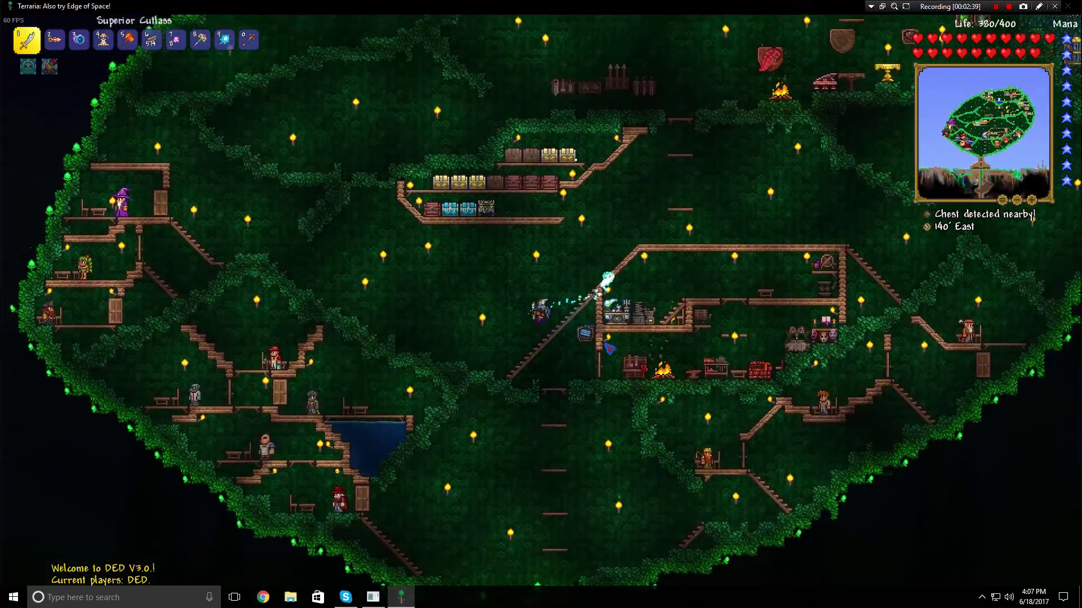
key("space")
key("d")
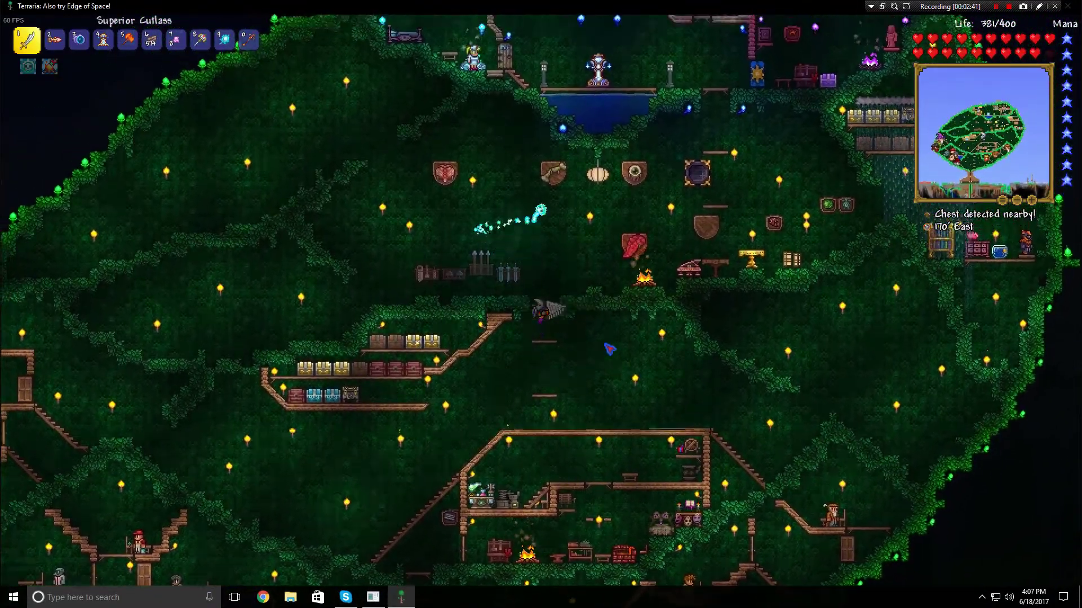
key("space")
key("d")
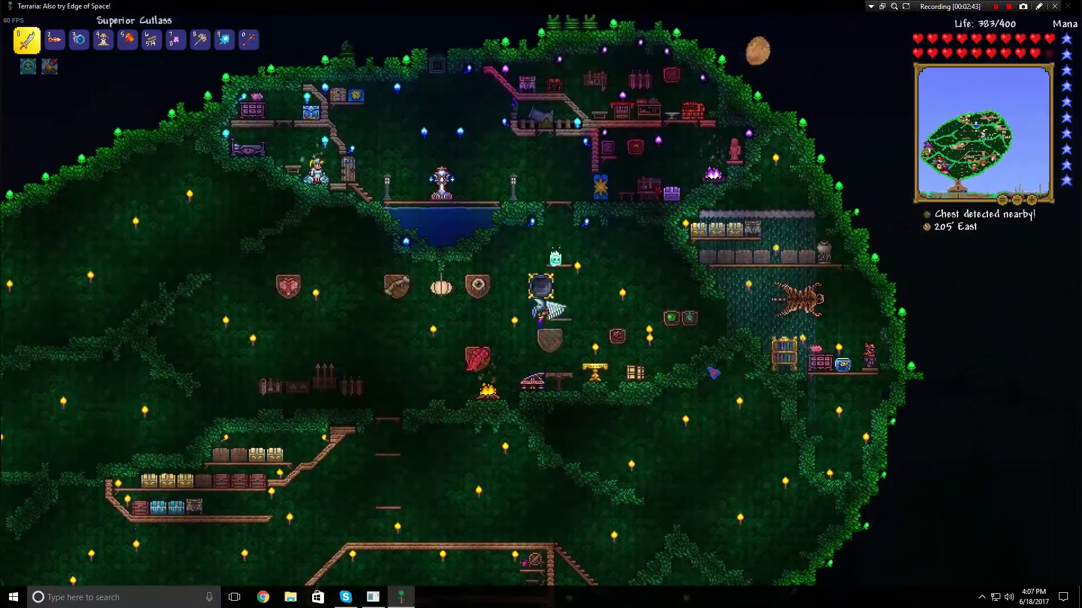
Save & Exit the world from Settings, then exit Terraria from the main menu
key("Escape")
left_click(1000, 586)
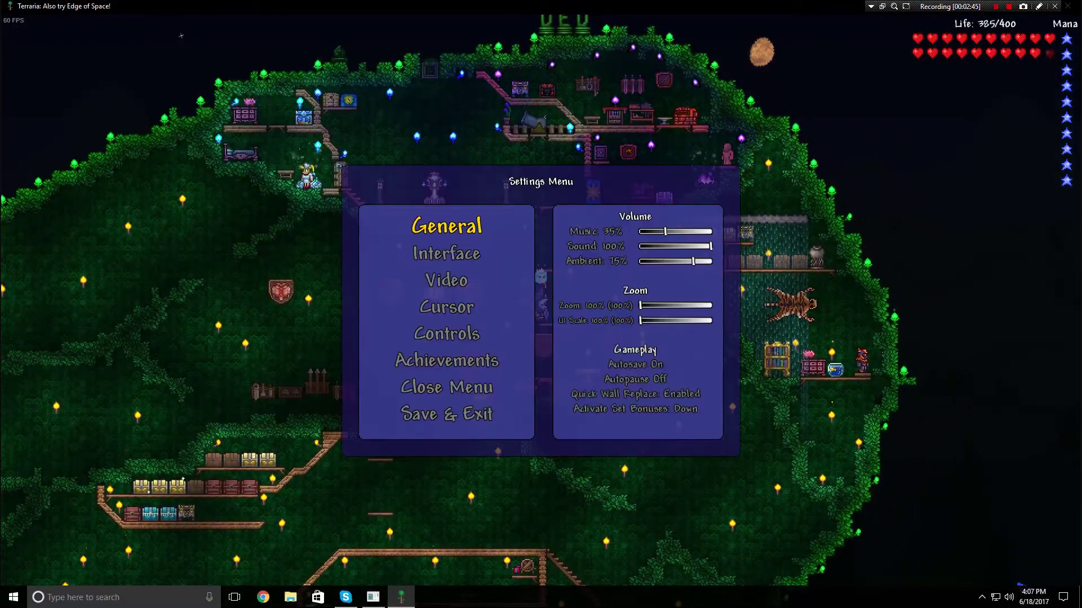
left_click(472, 419)
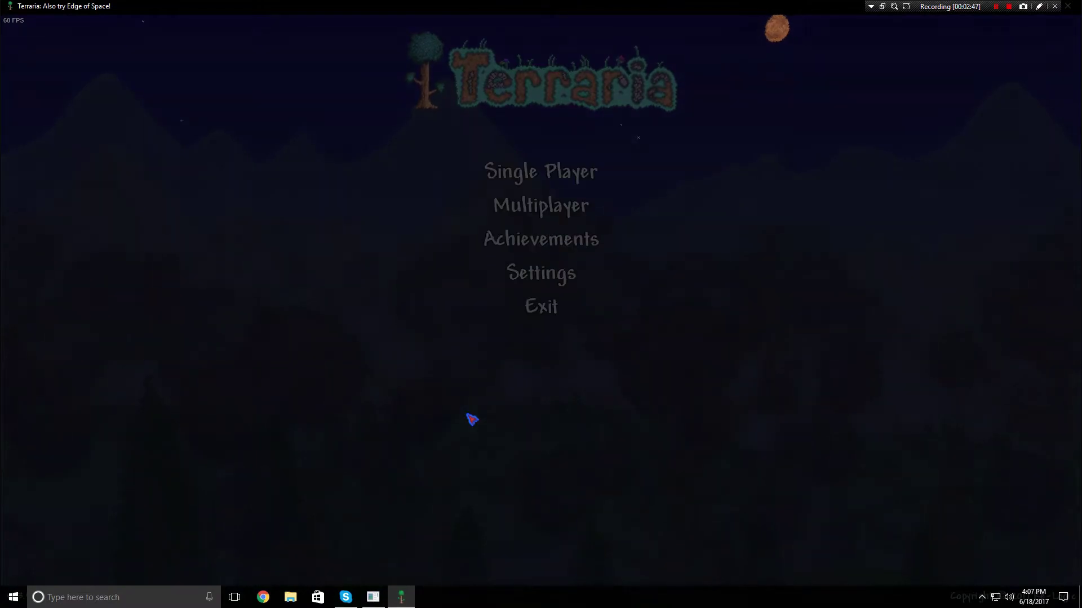
left_click(542, 311)
Search 'ip' in Chrome to read the public IP address, then close the browser
left_click(272, 601)
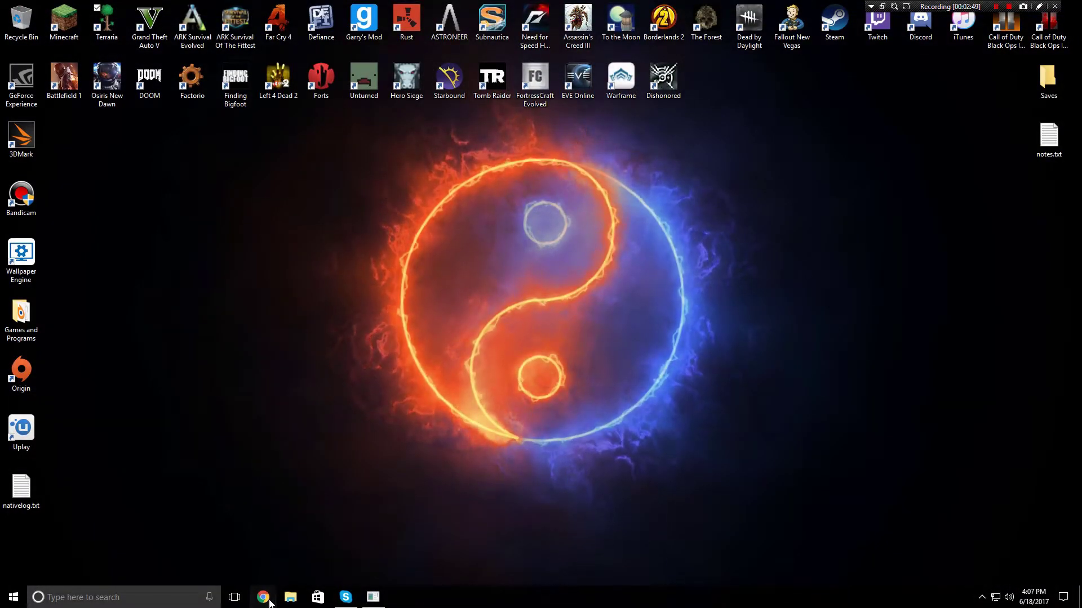
type("ip")
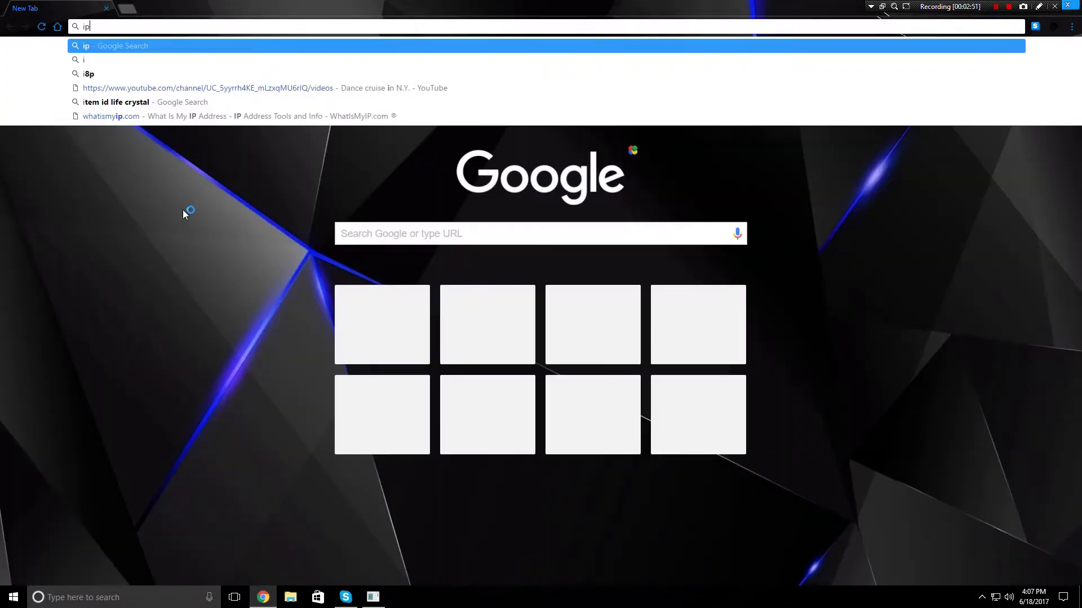
key("Return")
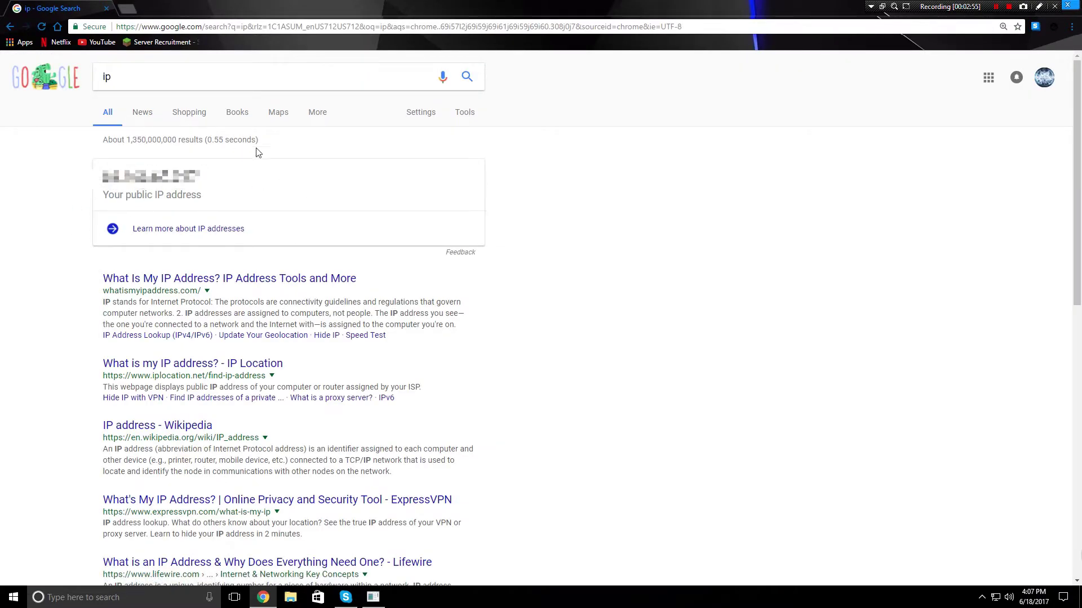
left_click(214, 218)
left_click(1070, 5)
left_click_drag(792, 126, 746, 146)
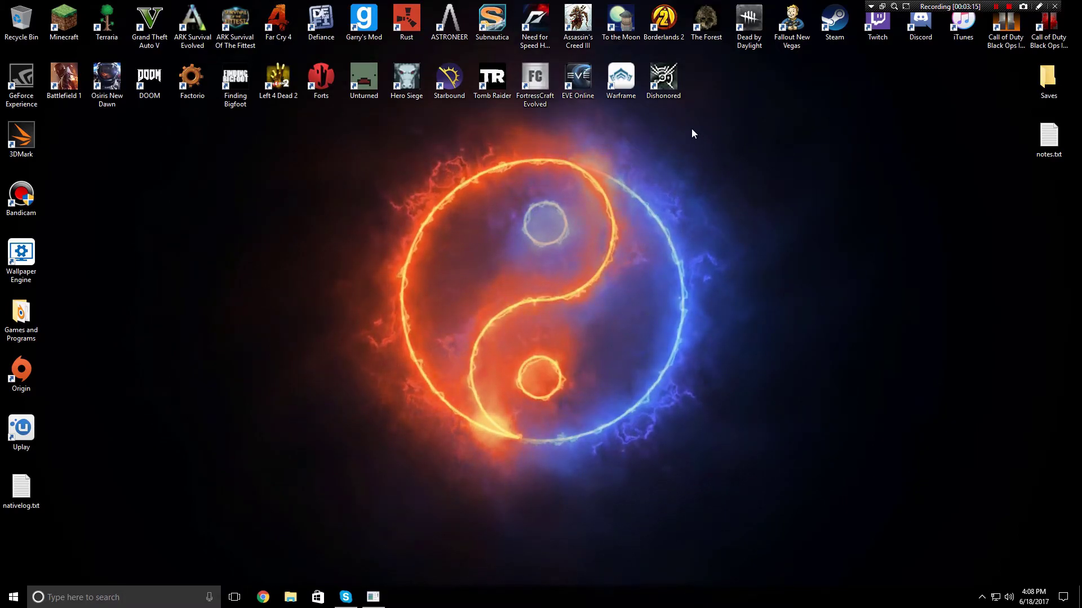
Run ipconfig in Command Prompt to read the local IPv4 address, then close it
left_click(158, 599)
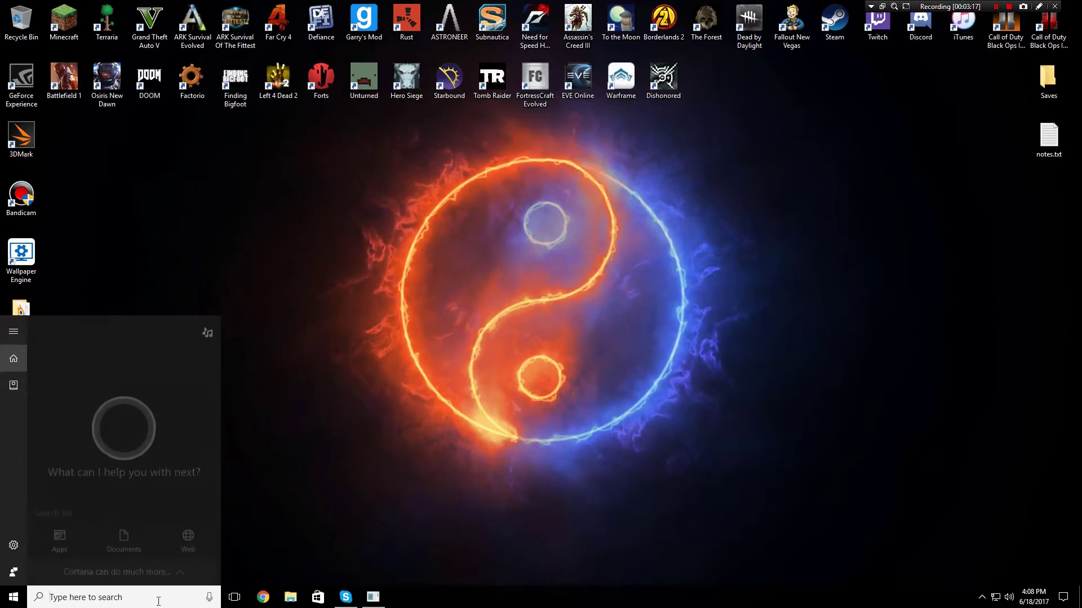
type("cmd")
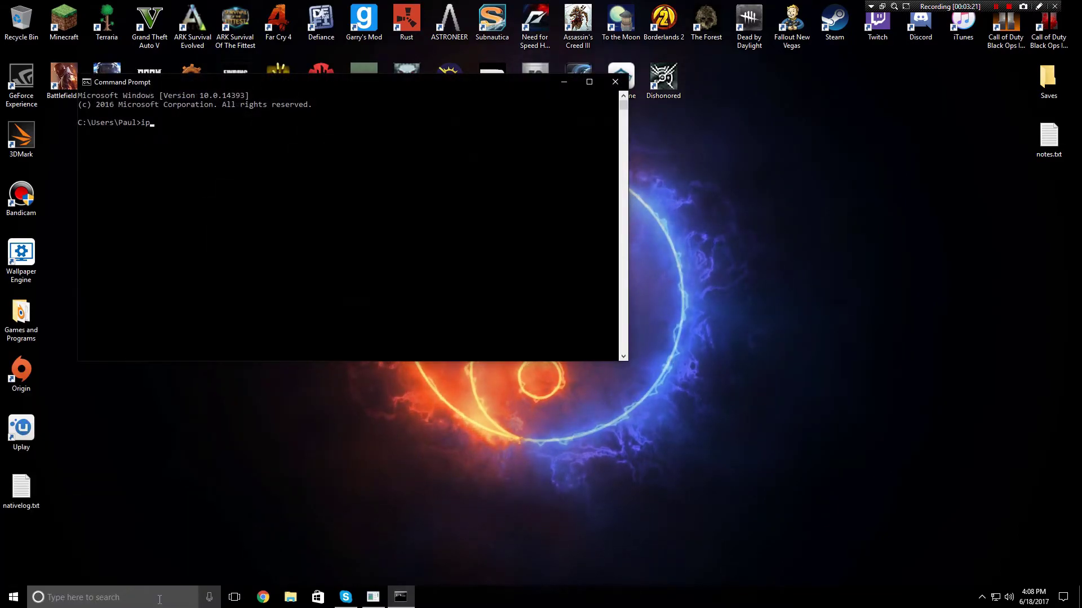
type("config")
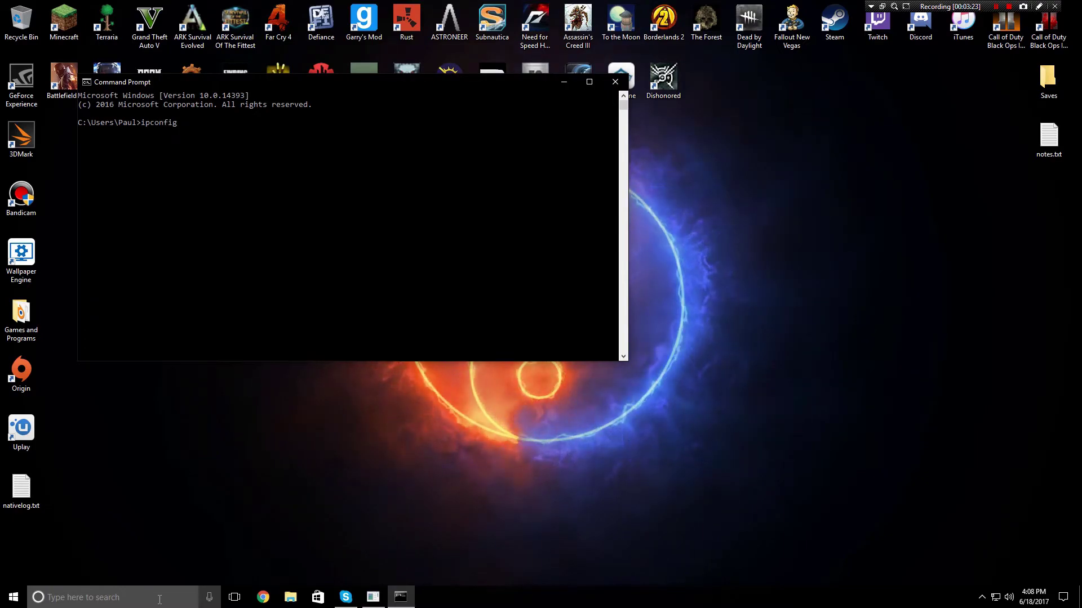
key("Return")
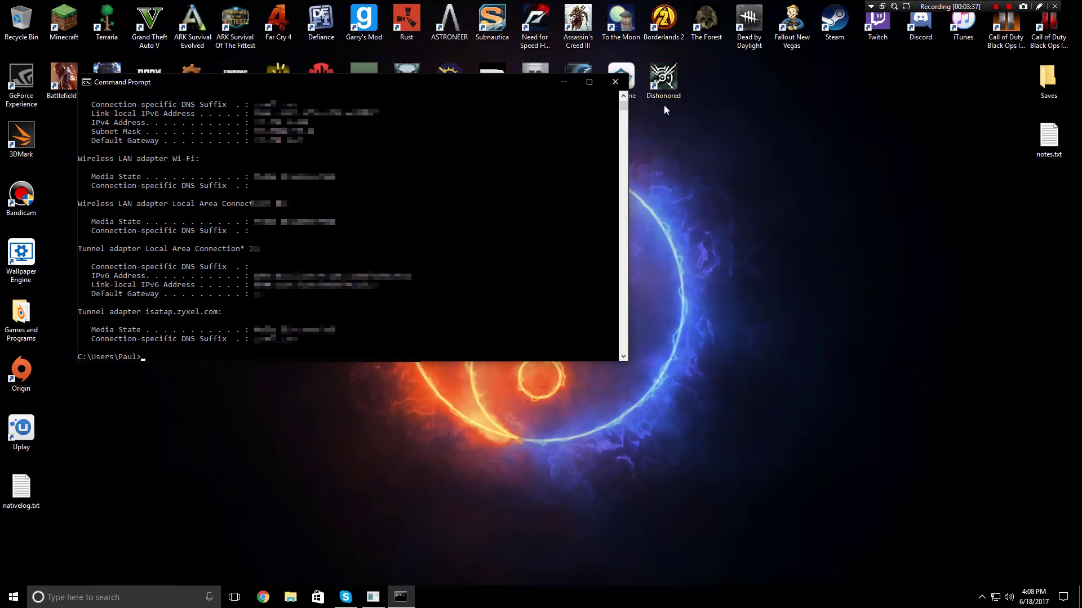
left_click(615, 81)
left_click_drag(331, 147, 378, 172)
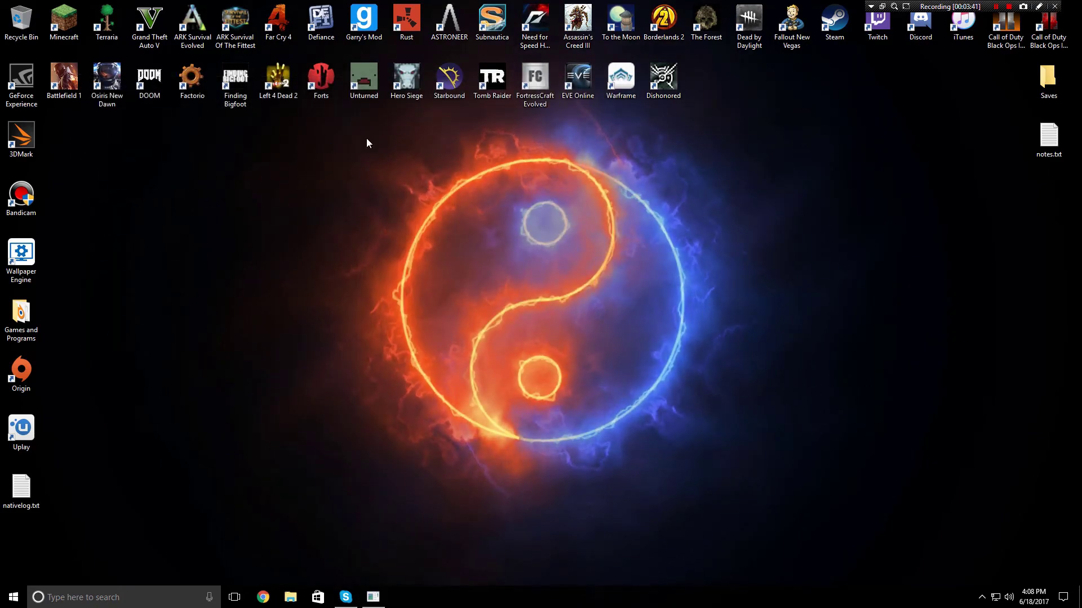